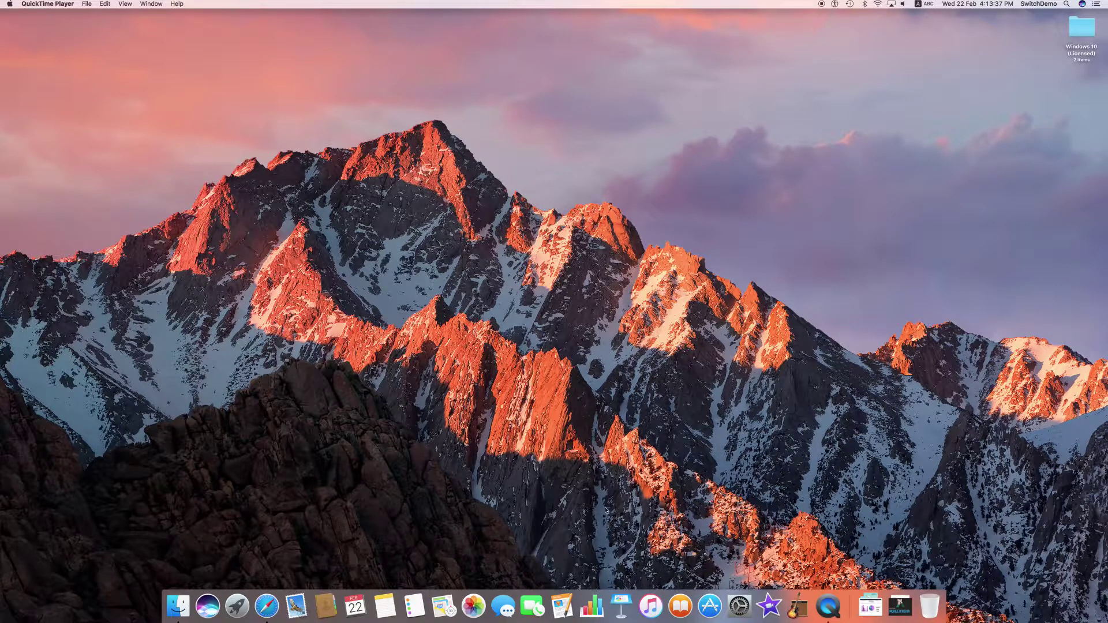
Make Finder active by clicking the desktop, where the Windows 10 (Licensed) folder sits.
left_click(533, 375)
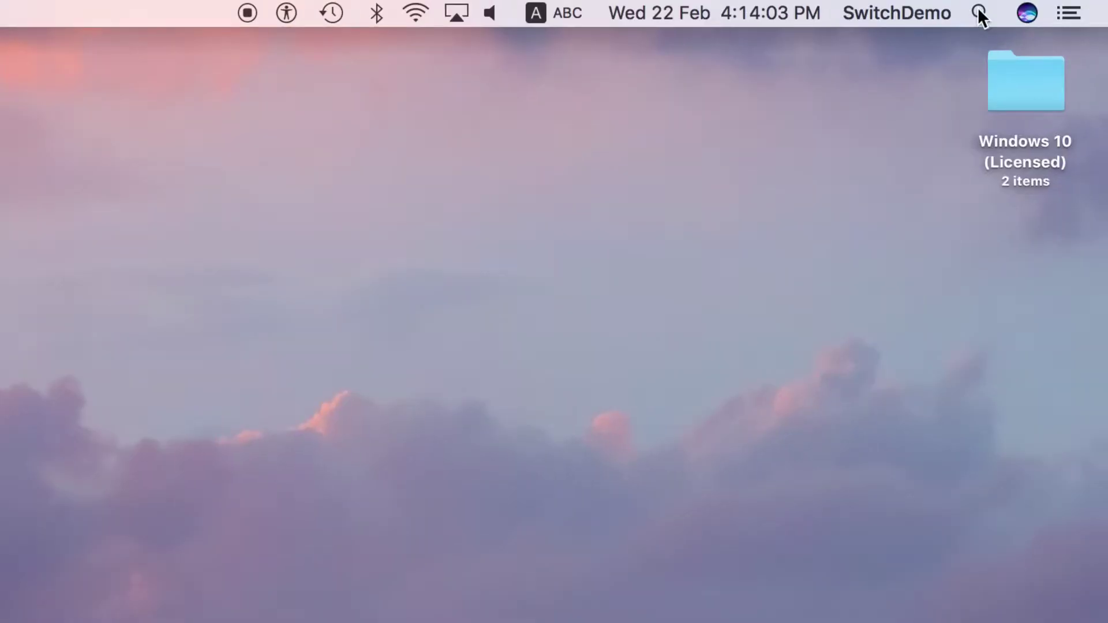
Launch Boot Camp Assistant through a Spotlight search for 'boot' and reposition its window.
left_click(1067, 4)
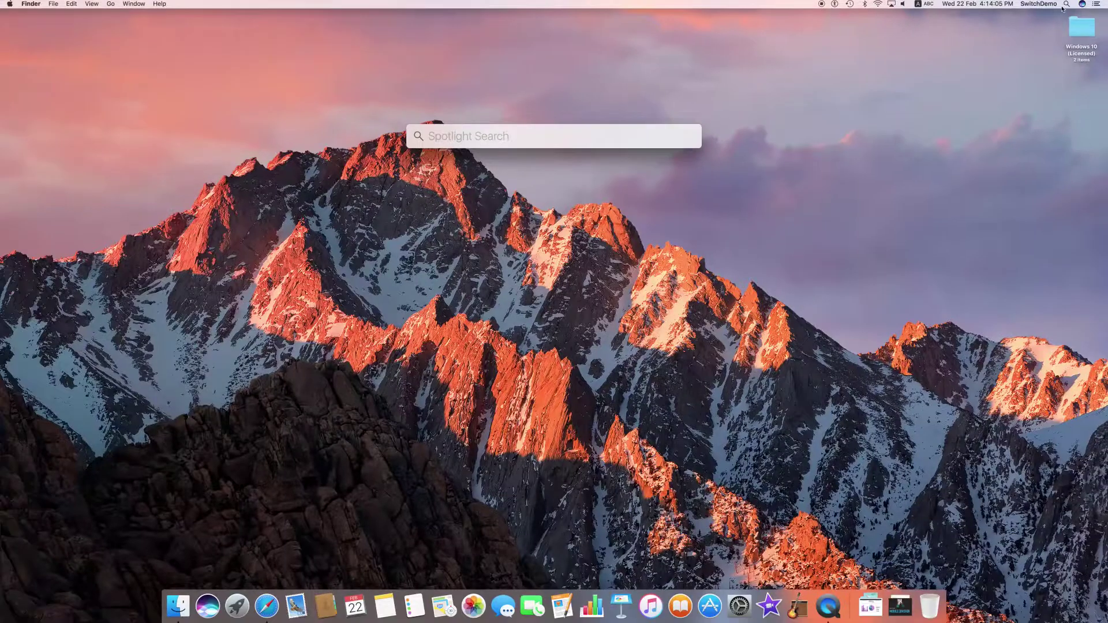
type("boot")
double_click(452, 173)
left_click_drag(548, 103, 569, 111)
left_click(173, 152)
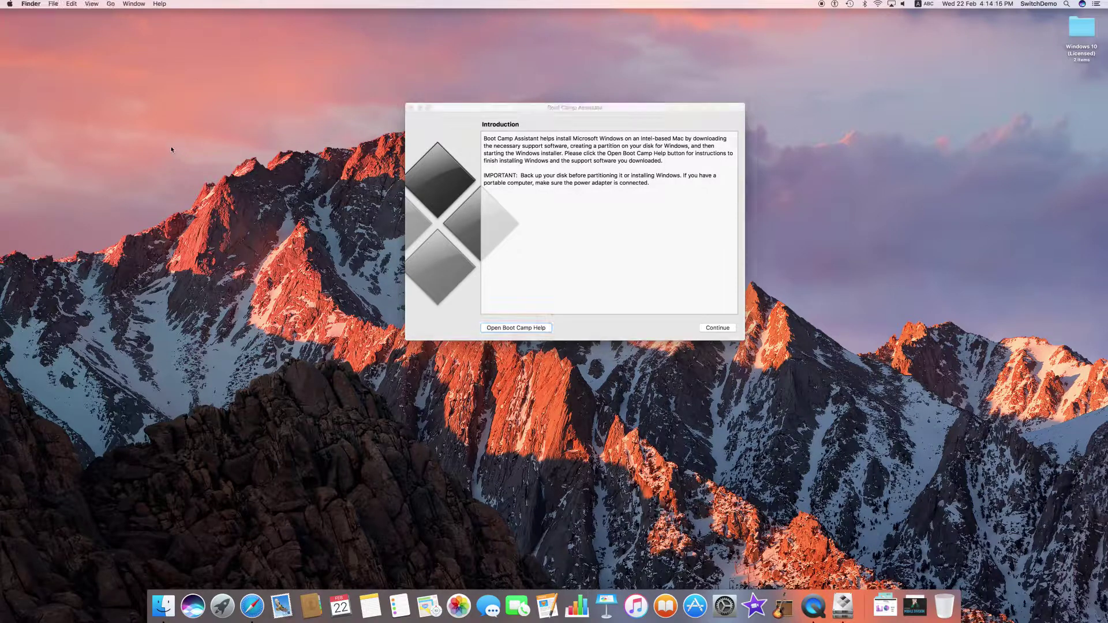
In a new Finder window, go to Applications > Utilities and select Boot Camp Assistant.
left_click(170, 608)
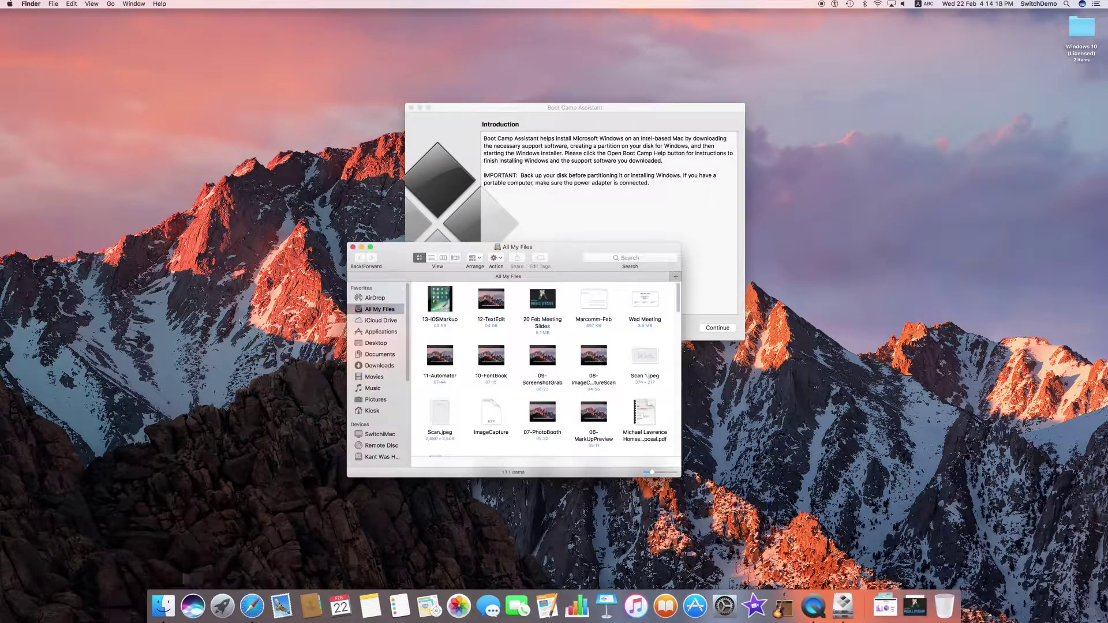
left_click(377, 332)
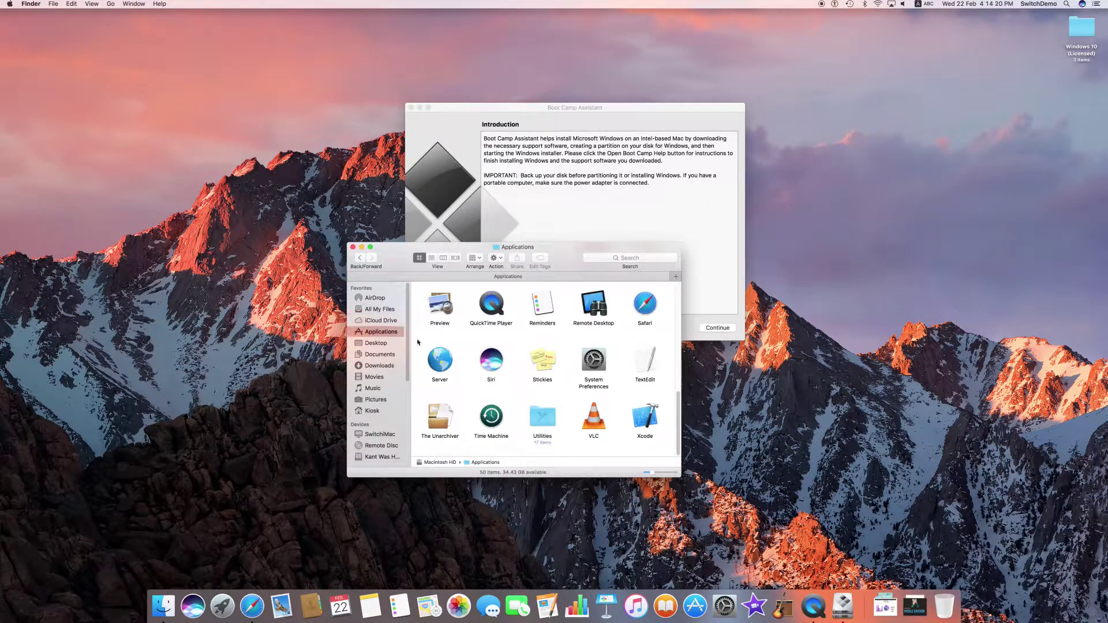
left_click(548, 425)
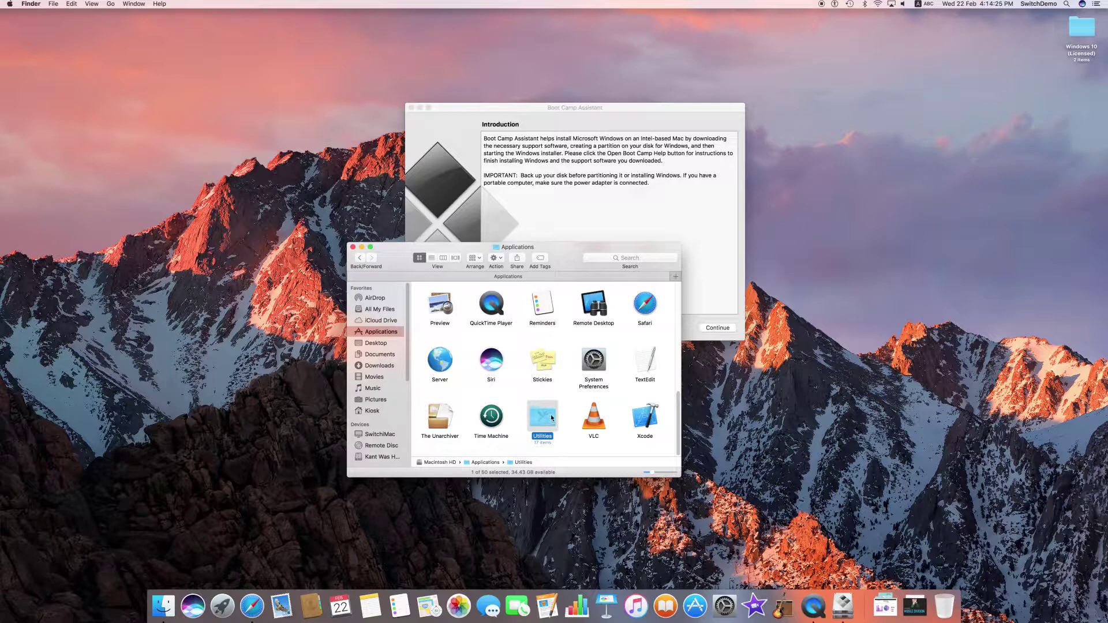
double_click(552, 417)
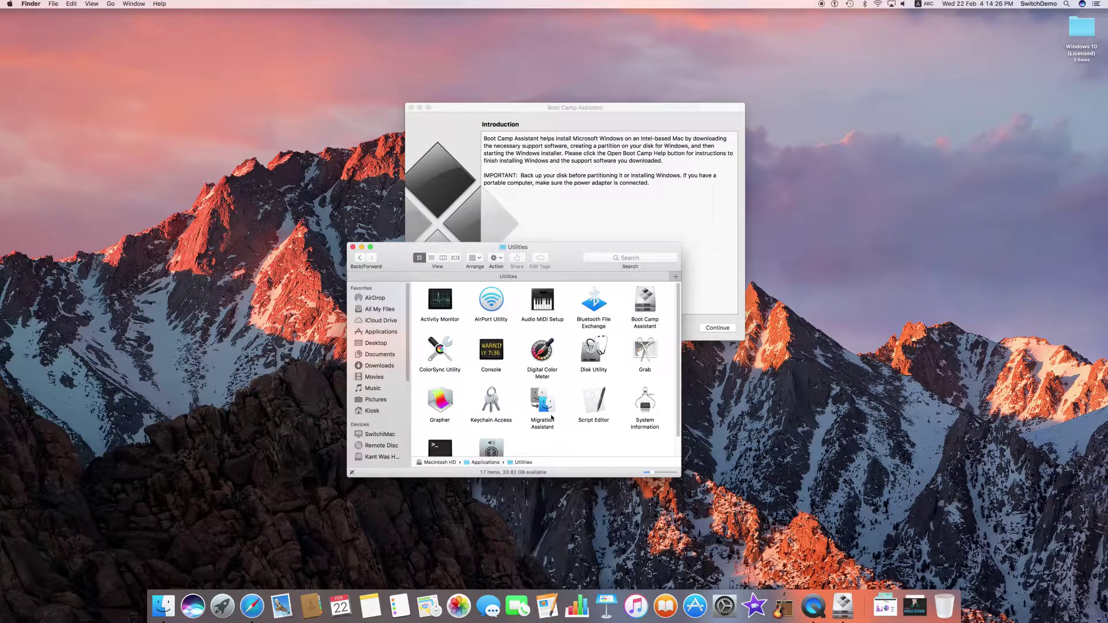
left_click(651, 301)
Reposition the Boot Camp Assistant Introduction window, then bring up Apple's Boot Camp guide in Safari.
left_click(656, 204)
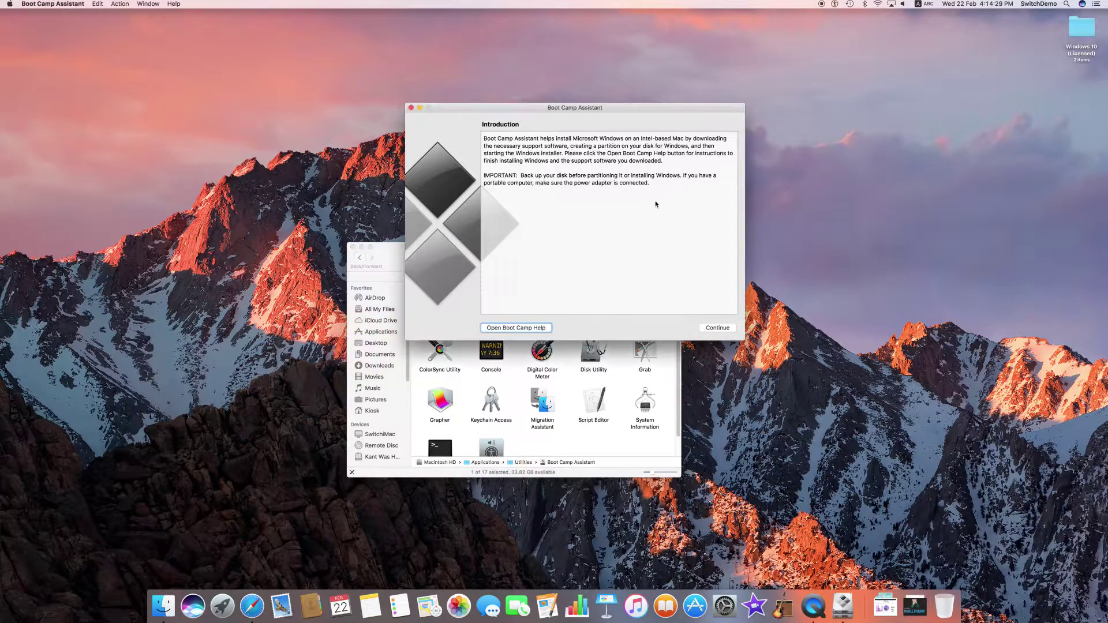
mouse_move(658, 106)
left_mouse_down()
mouse_move(698, 173)
mouse_move(614, 125)
mouse_move(649, 118)
left_mouse_up()
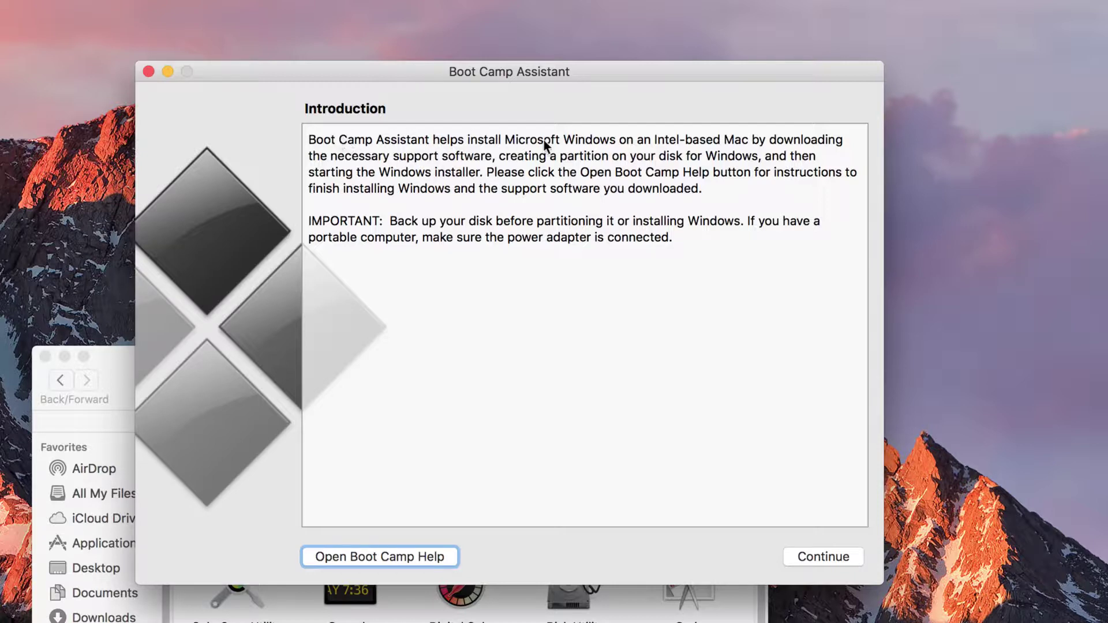
left_click_drag(573, 79, 614, 111)
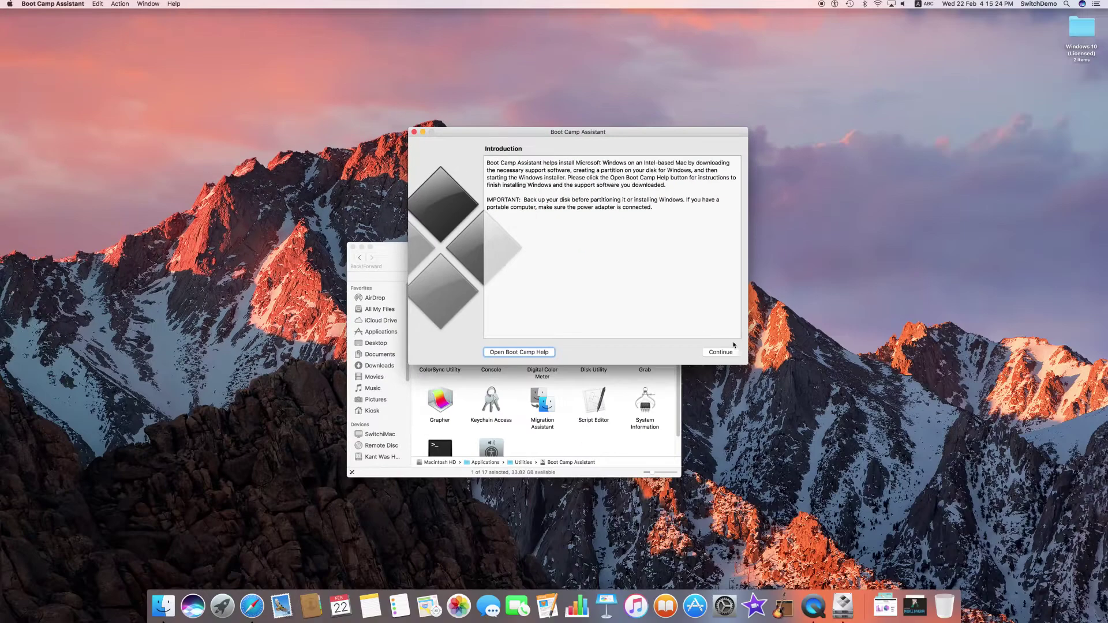
left_click(252, 605)
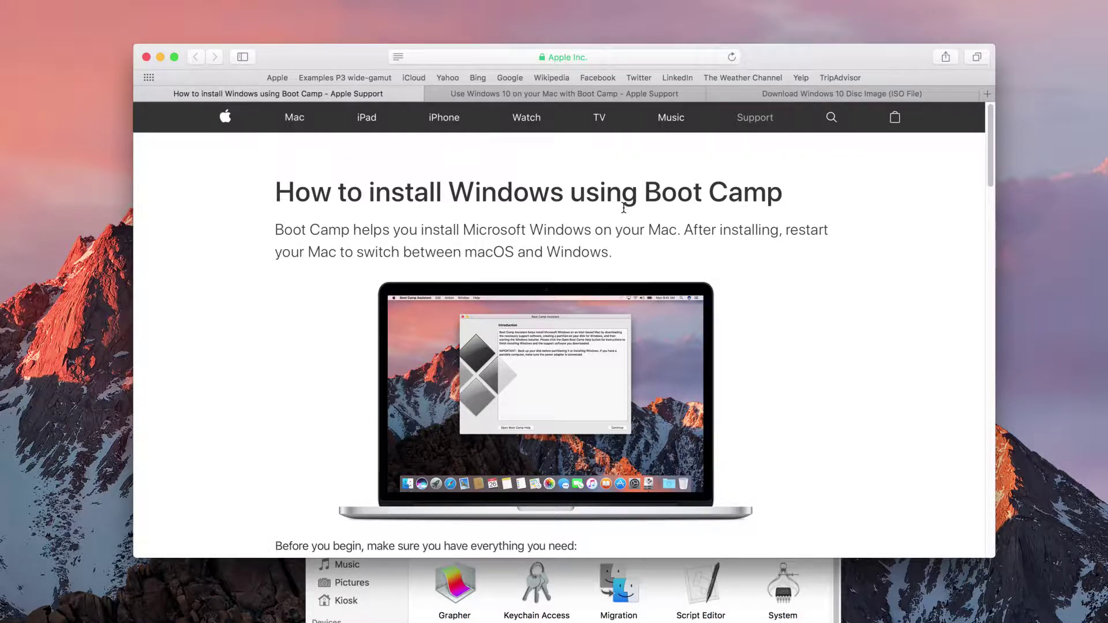
Review the start of the Boot Camp requirements, highlighting the installation media or disk image line.
scroll(497, 260, "down", 10)
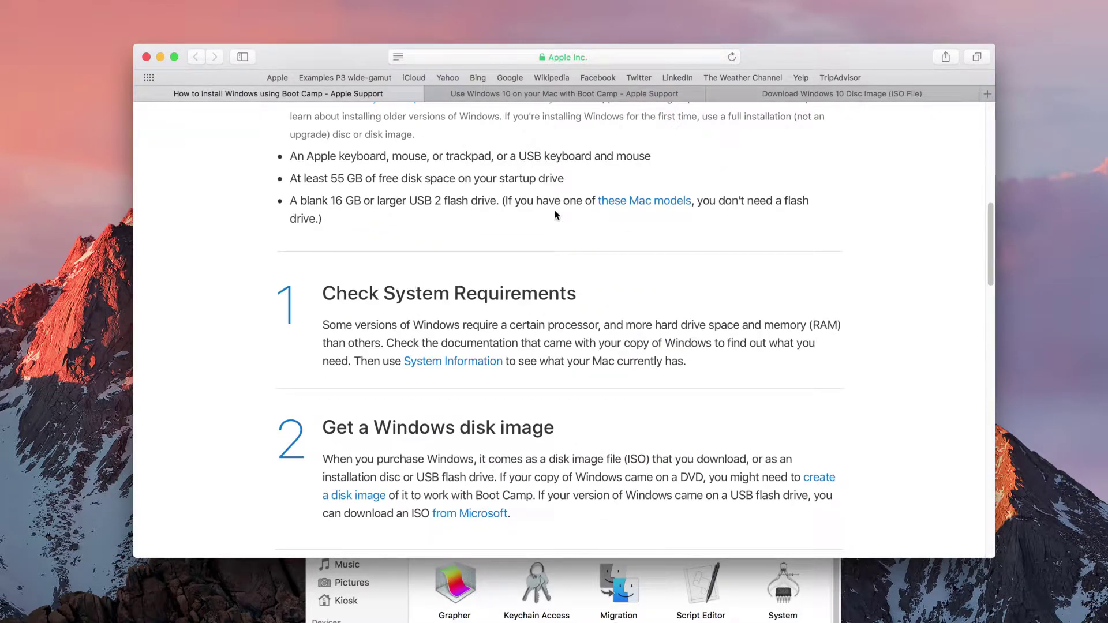
scroll(508, 250, "up", 5)
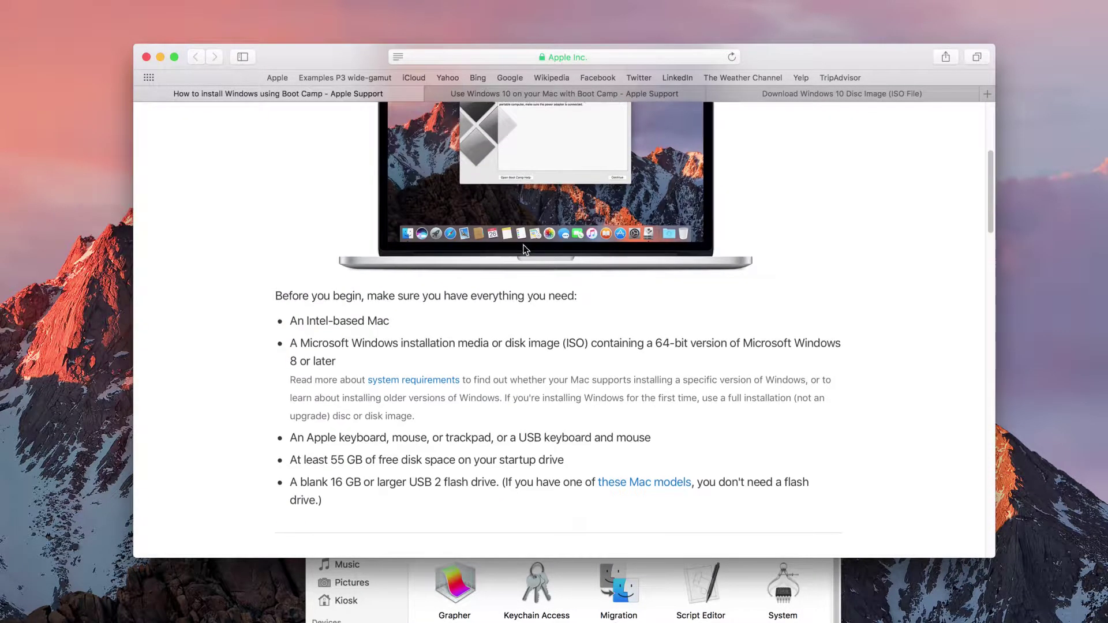
left_click_drag(299, 292, 410, 327)
left_click(404, 334)
left_click_drag(393, 343, 576, 344)
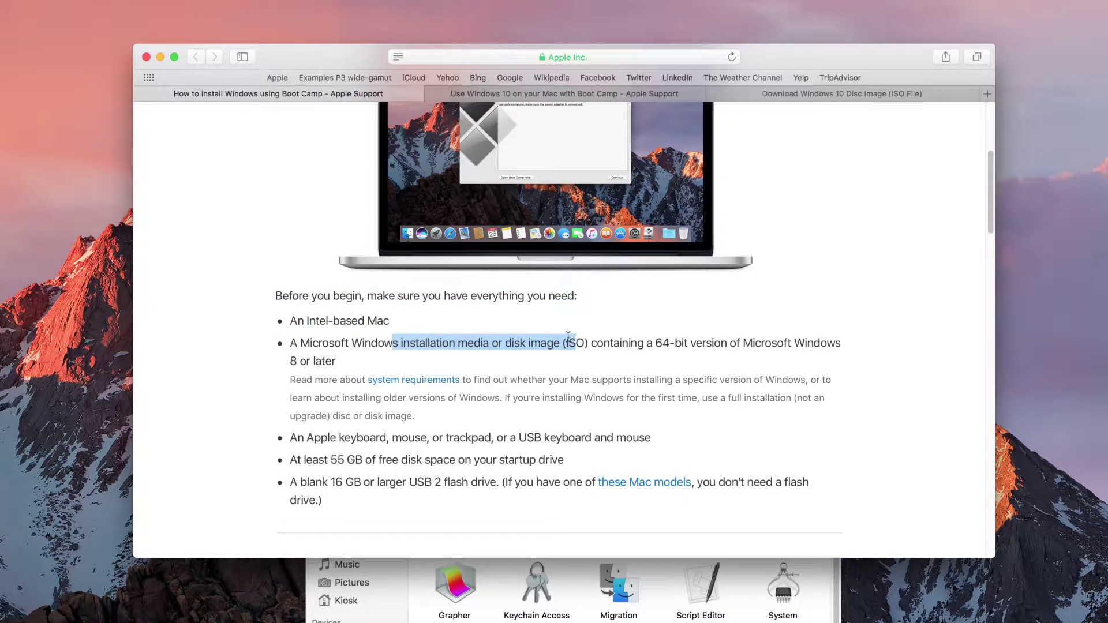
Highlight the 55 GB free-space and USB flash drive requirements, then move to the ISO download tab.
scroll(502, 345, "down", 3)
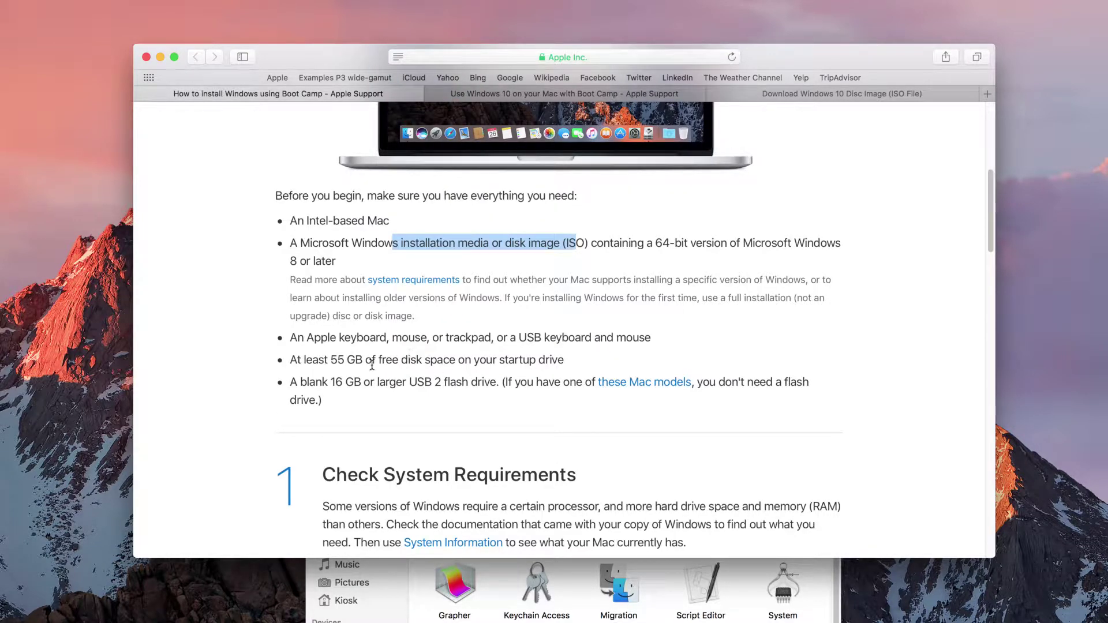
left_click_drag(330, 361, 542, 360)
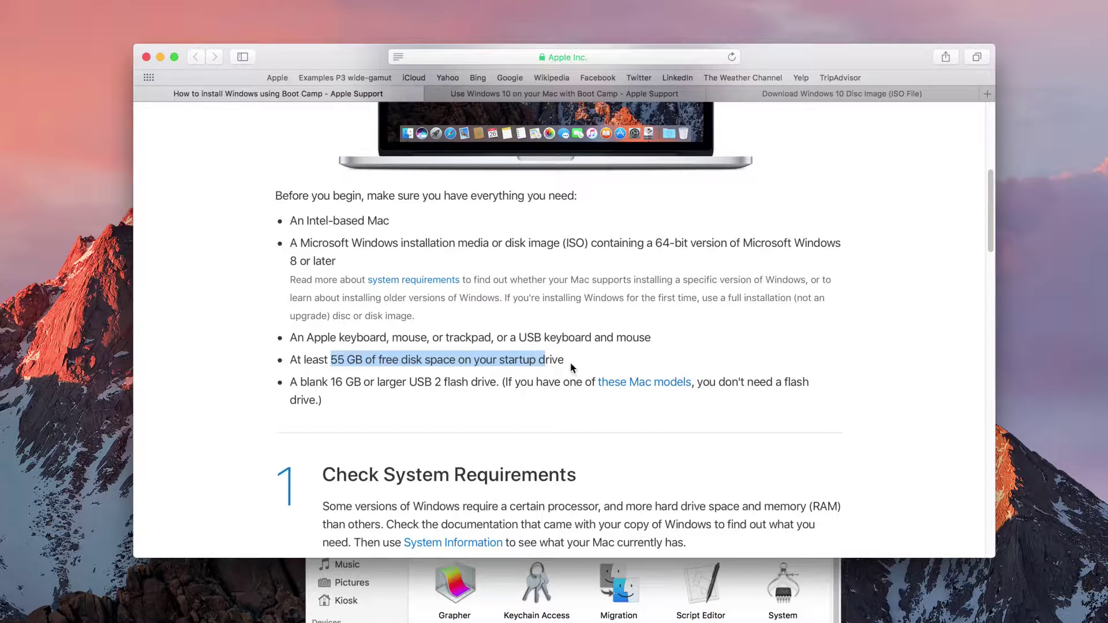
left_click(343, 357)
left_click_drag(331, 361, 512, 368)
left_click(363, 382)
left_click_drag(331, 382, 487, 385)
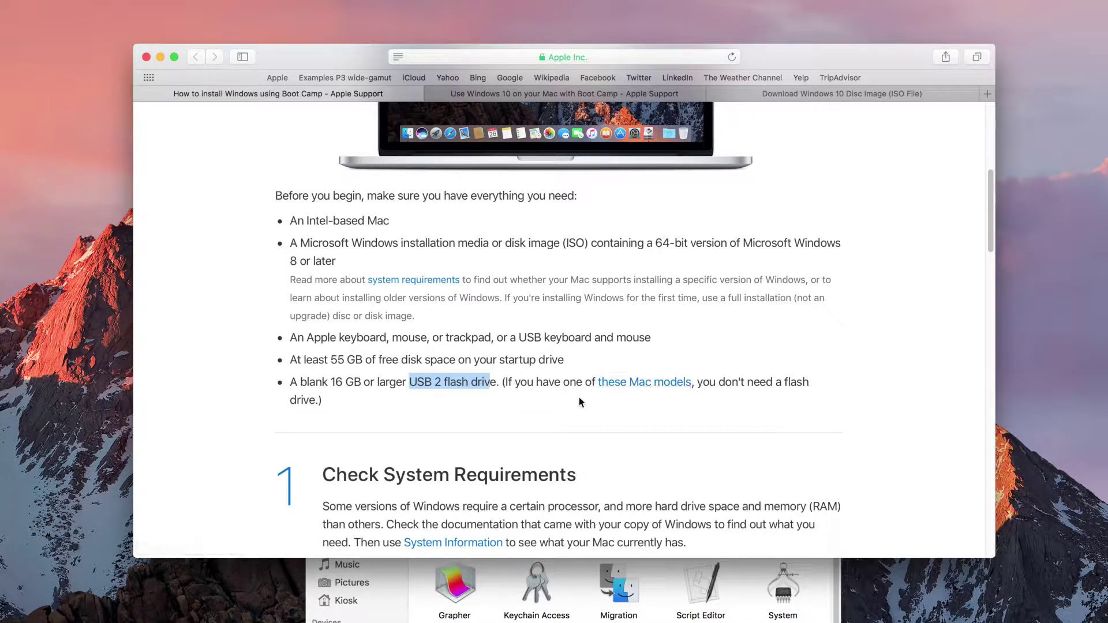
scroll(563, 398, "down", 1)
scroll(558, 402, "down", 10)
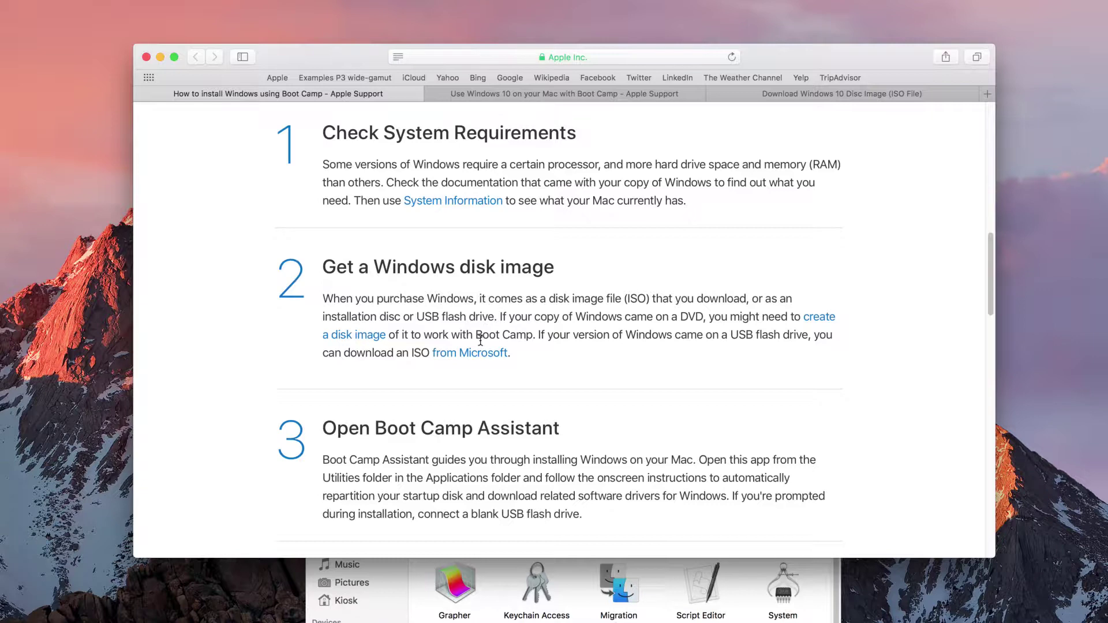
key("ctrl")
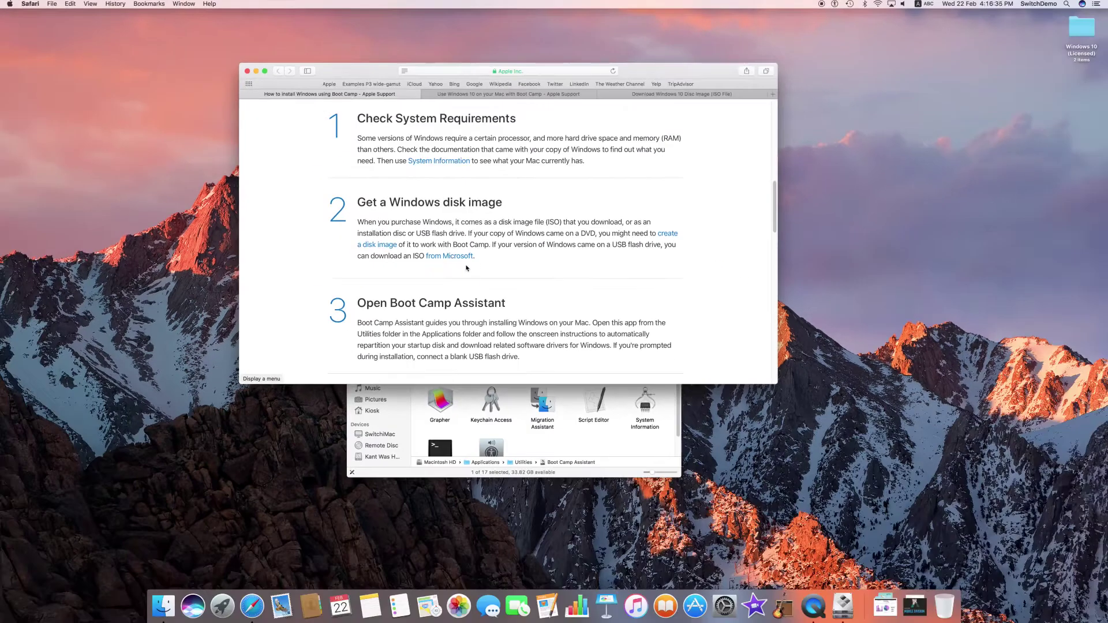
left_click(658, 93)
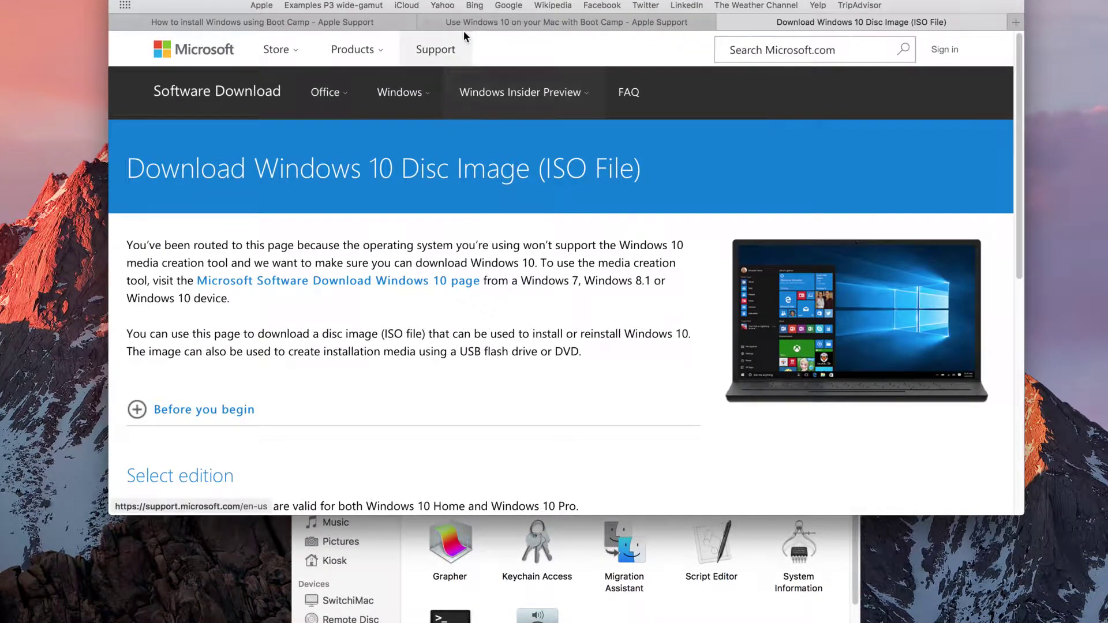
Choose the Windows 10 edition on Microsoft's ISO page and expand More download options.
scroll(456, 293, "down", 5)
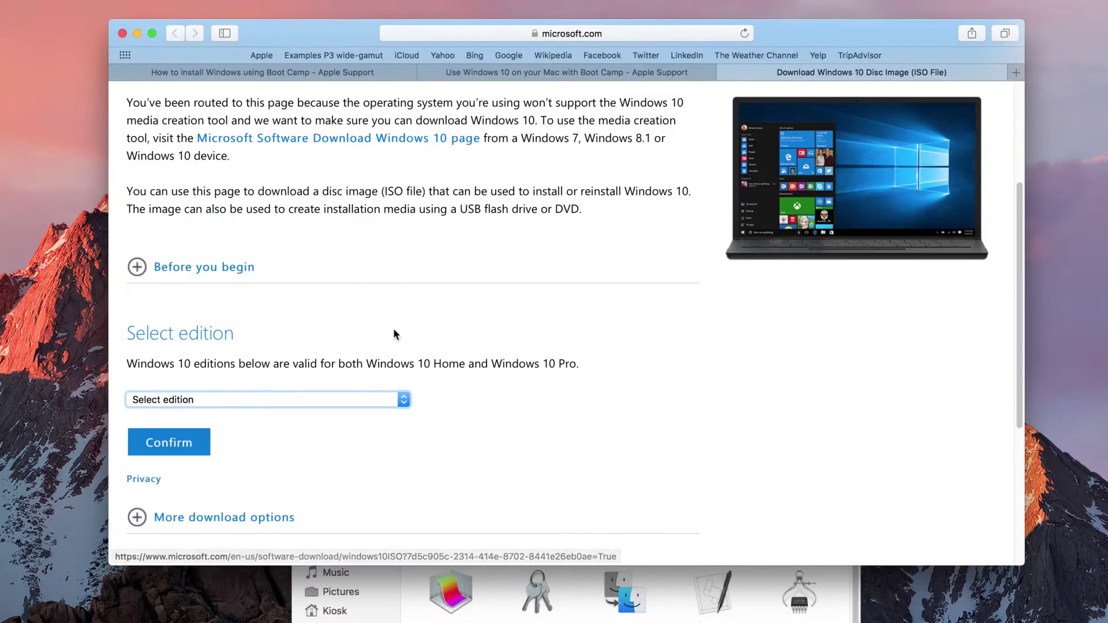
left_click(287, 401)
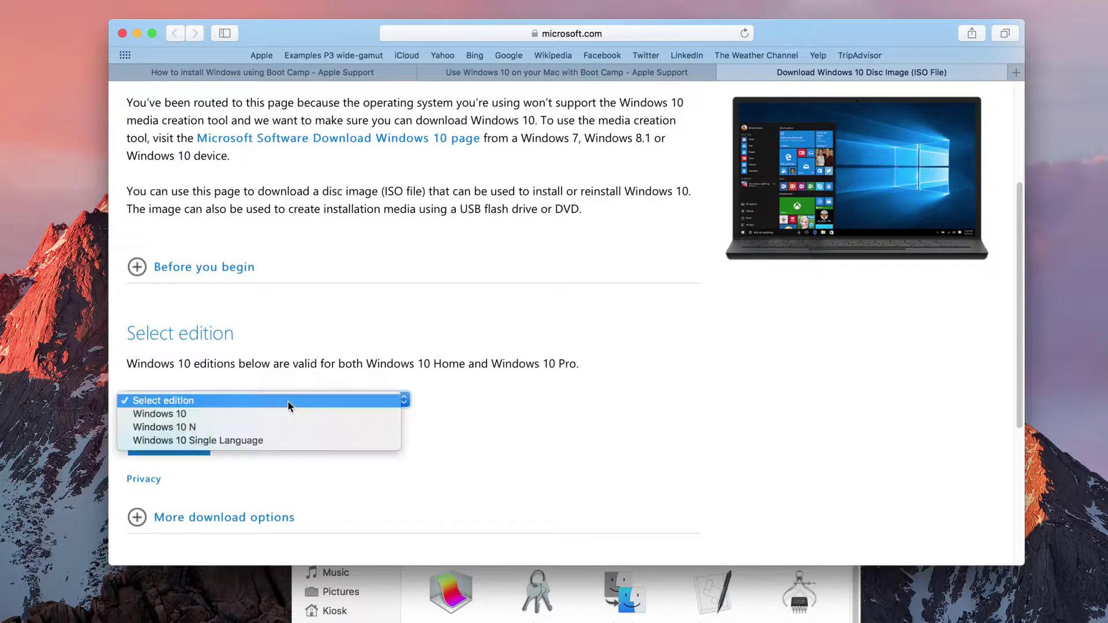
left_click(255, 413)
scroll(258, 449, "down", 6)
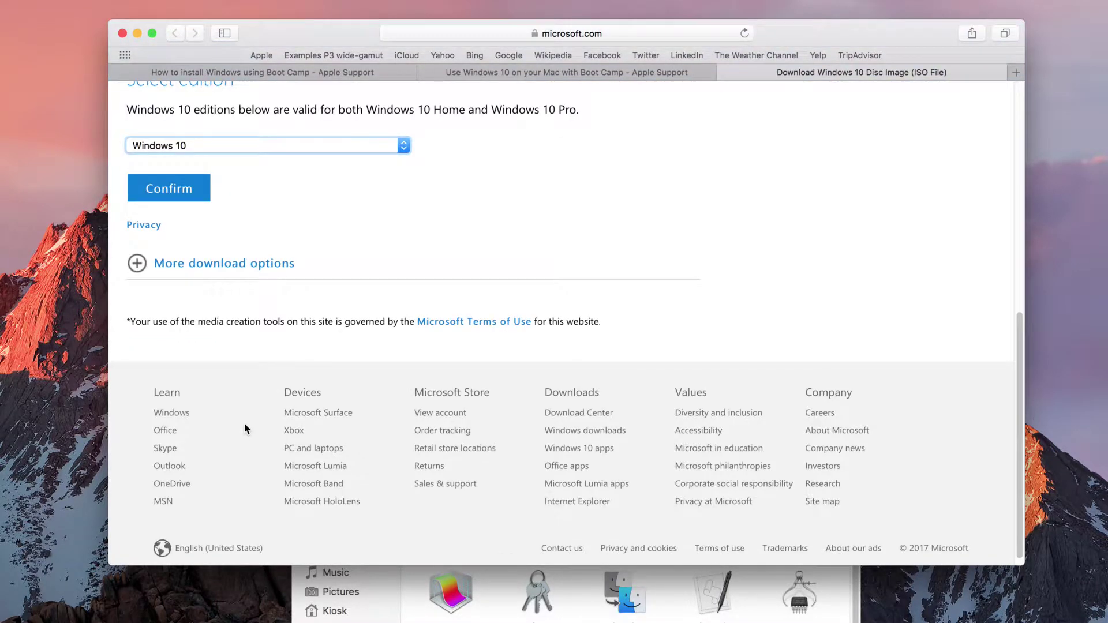
left_click(144, 264)
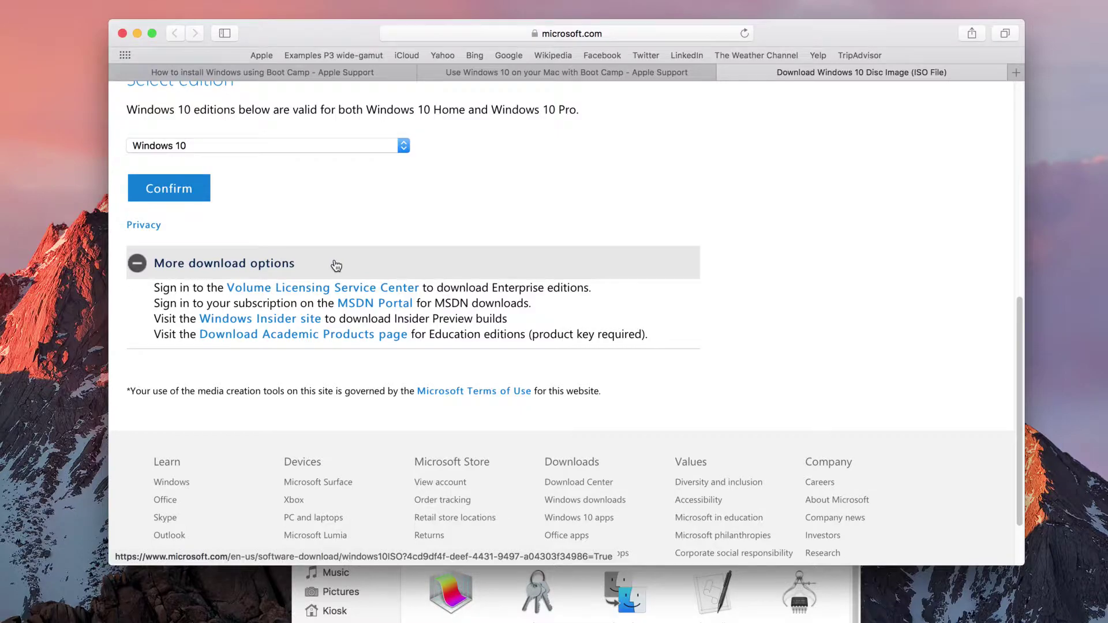
scroll(340, 262, "up", 8)
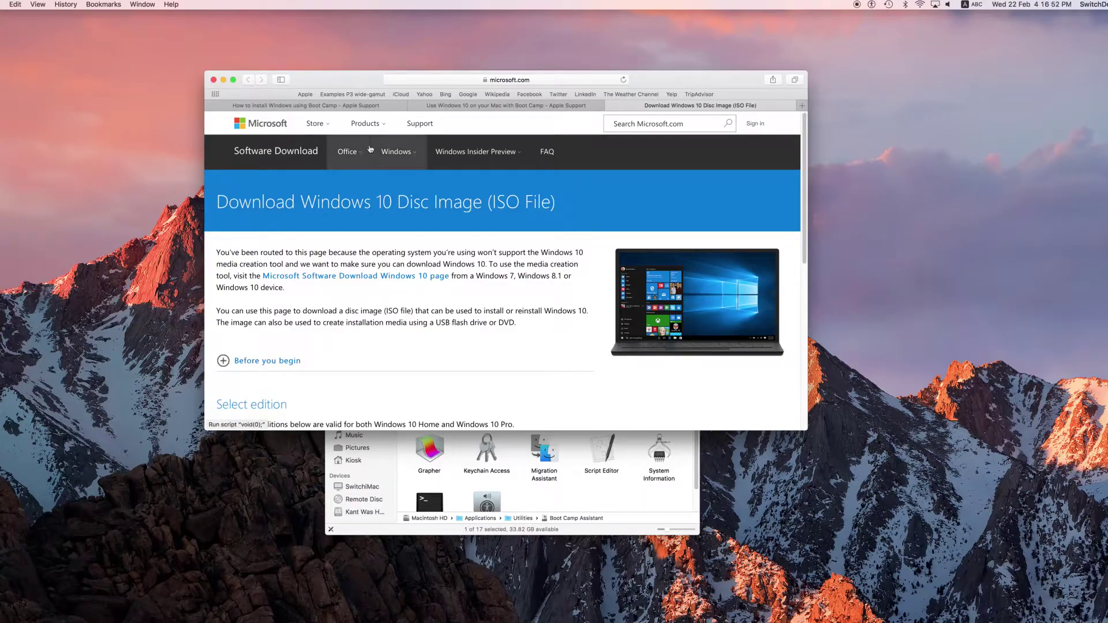
Read through Apple's Boot Camp guide steps, highlighting the Windows installer mention in step 4.
left_click(364, 106)
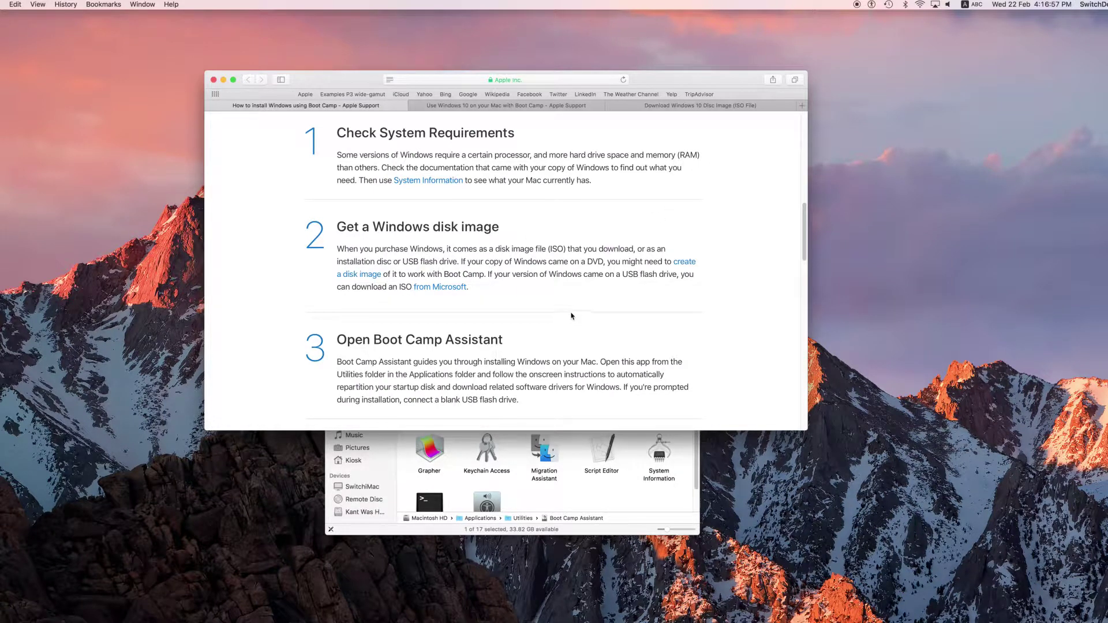
scroll(447, 343, "down", 4)
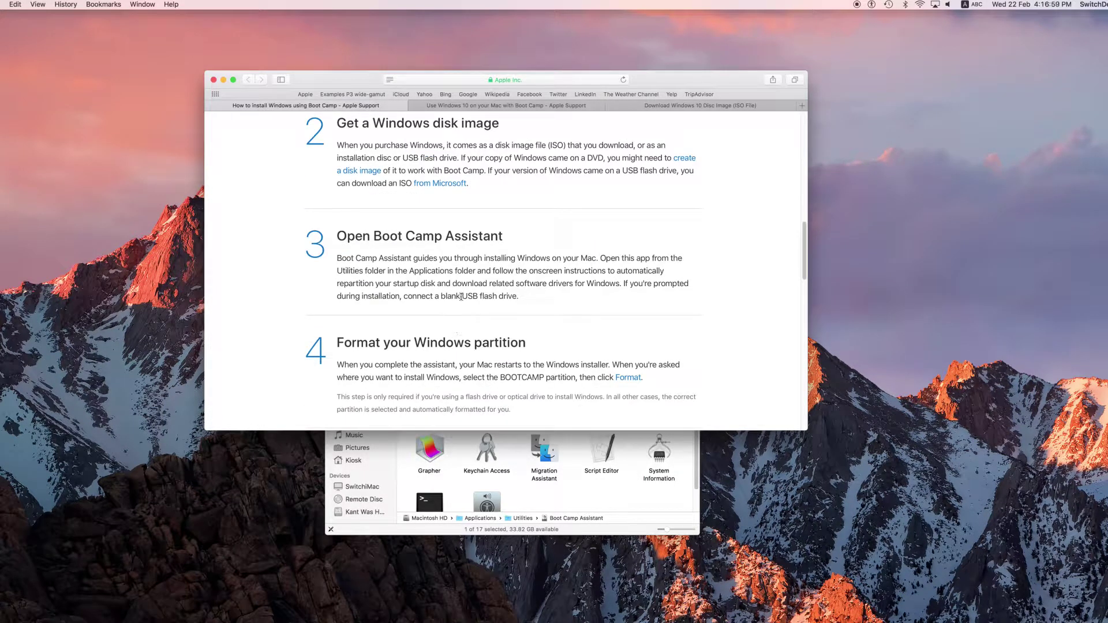
scroll(462, 296, "down", 2)
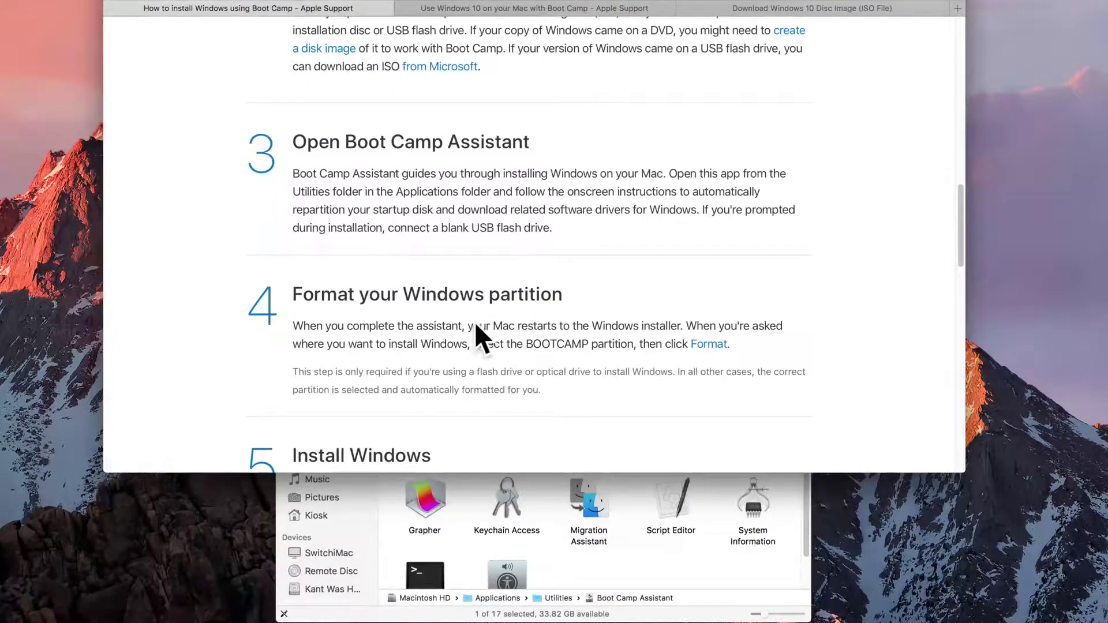
left_click_drag(593, 326, 654, 324)
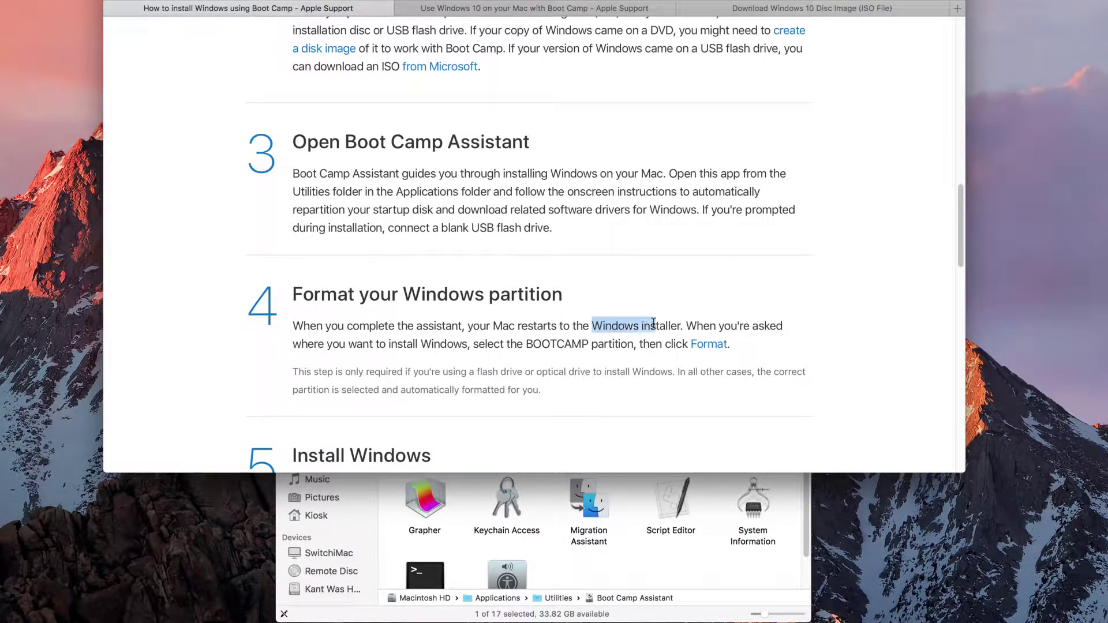
scroll(357, 276, "down", 8)
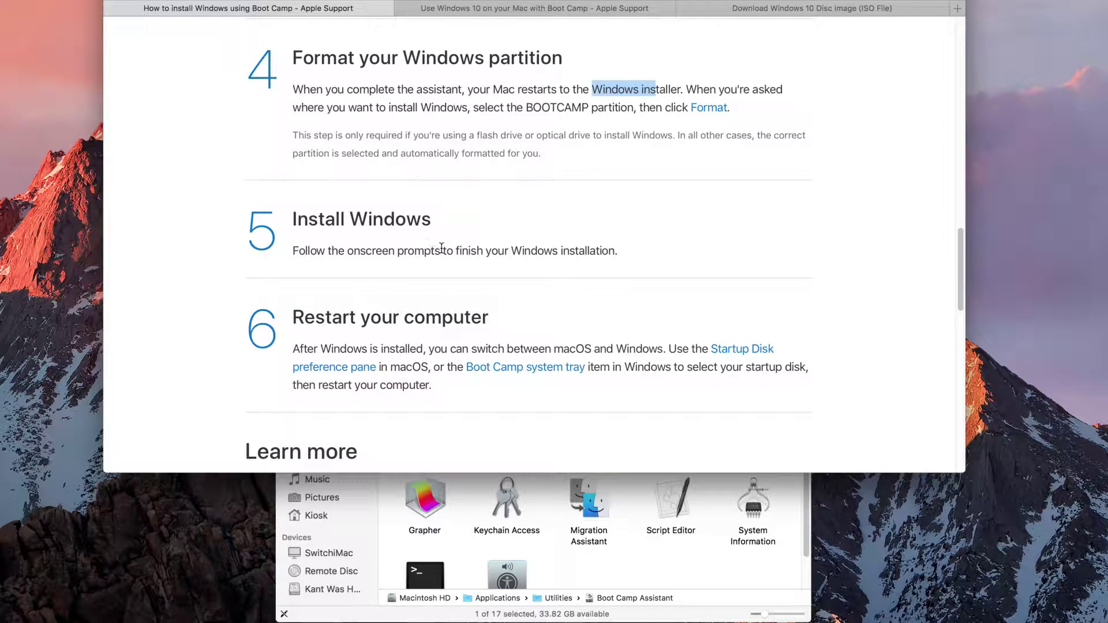
scroll(504, 231, "up", 15)
scroll(504, 232, "down", 15)
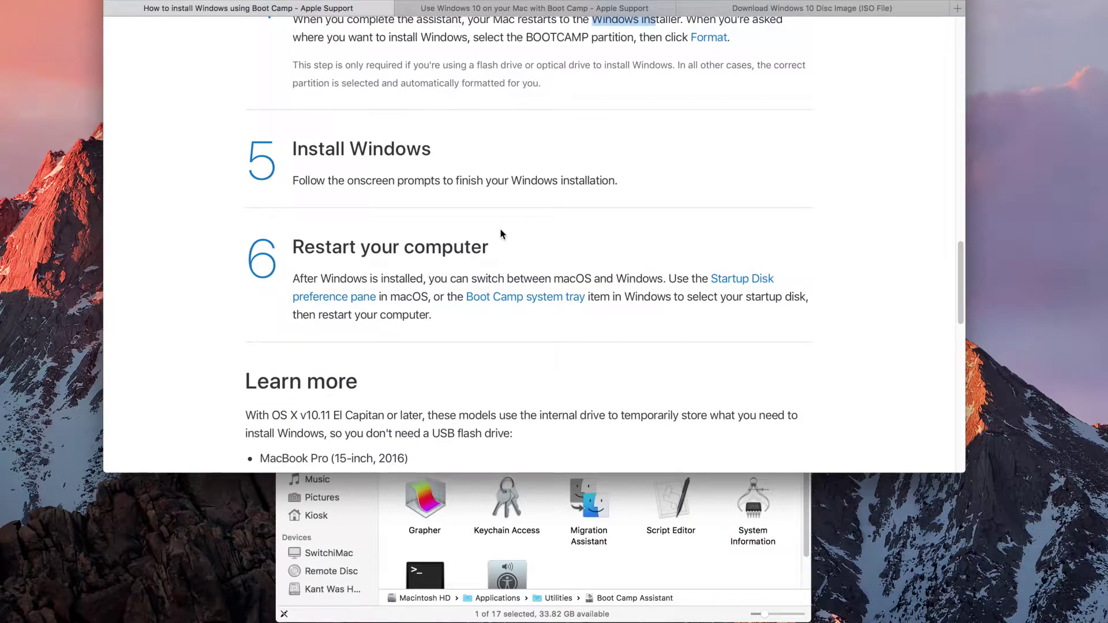
scroll(501, 231, "up", 3)
scroll(502, 236, "down", 1)
scroll(502, 238, "up", 2)
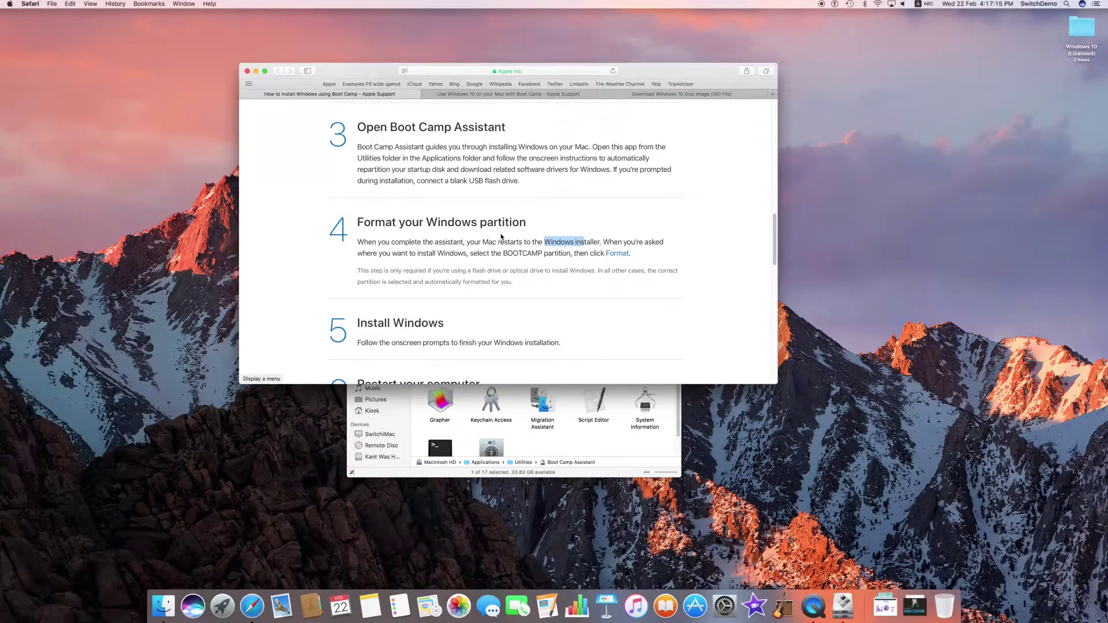
scroll(501, 236, "up", 4)
scroll(578, 219, "down", 20)
Scroll back up and revisit the Microsoft Windows 10 ISO download page.
scroll(690, 189, "up", 15)
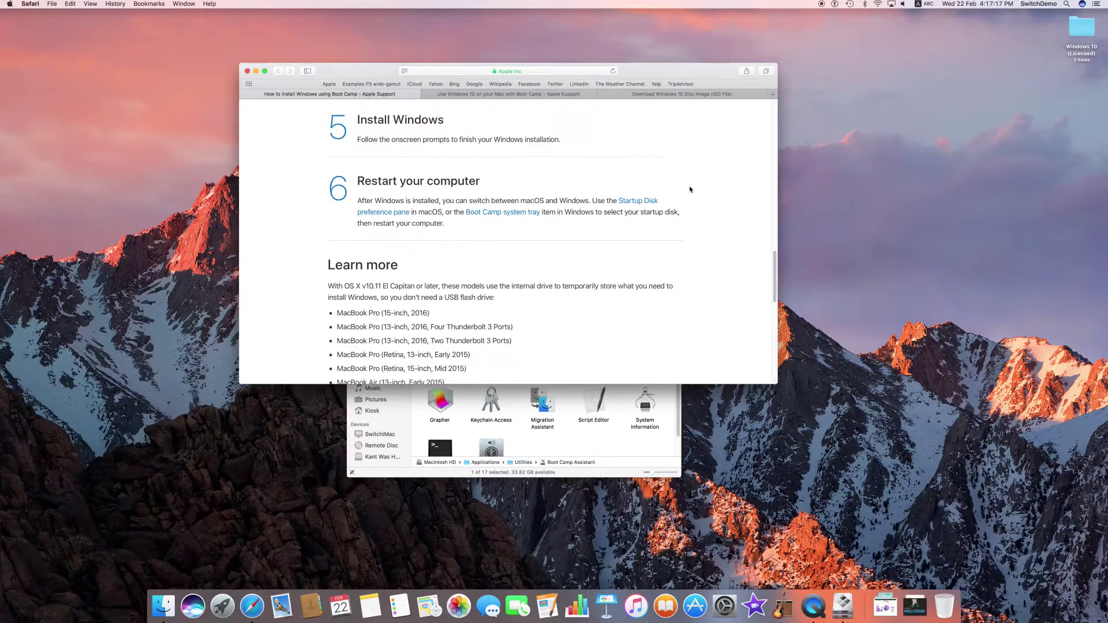
scroll(690, 189, "up", 10)
left_click(681, 94)
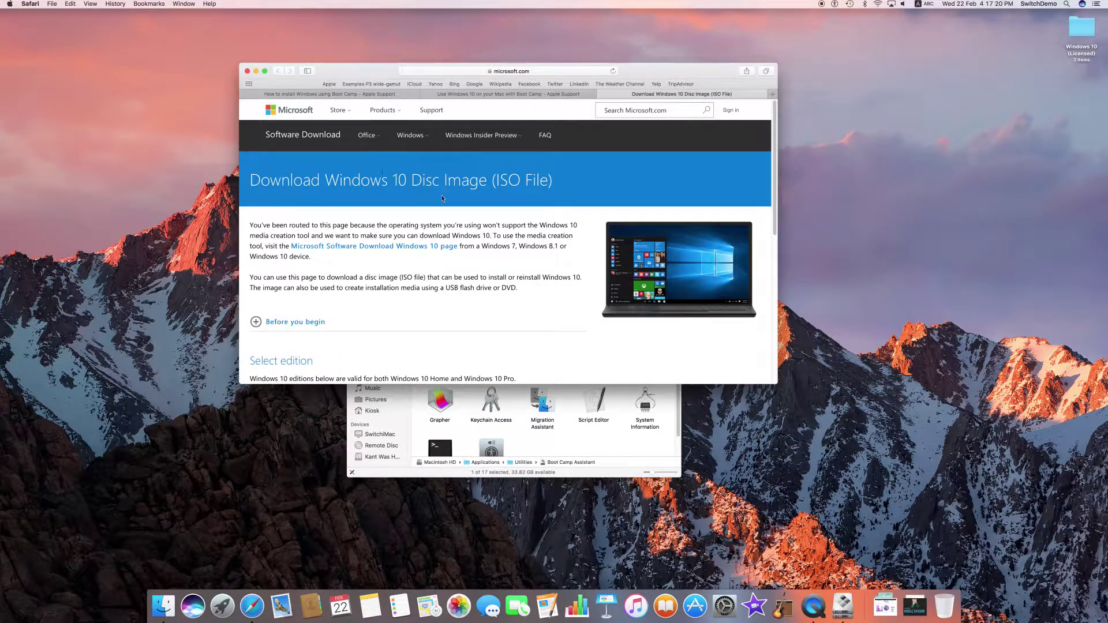
Scroll Apple's 'Use Windows 10 on your Mac' page to the supported Macs and highlight the MacBook Pro models.
left_click(525, 94)
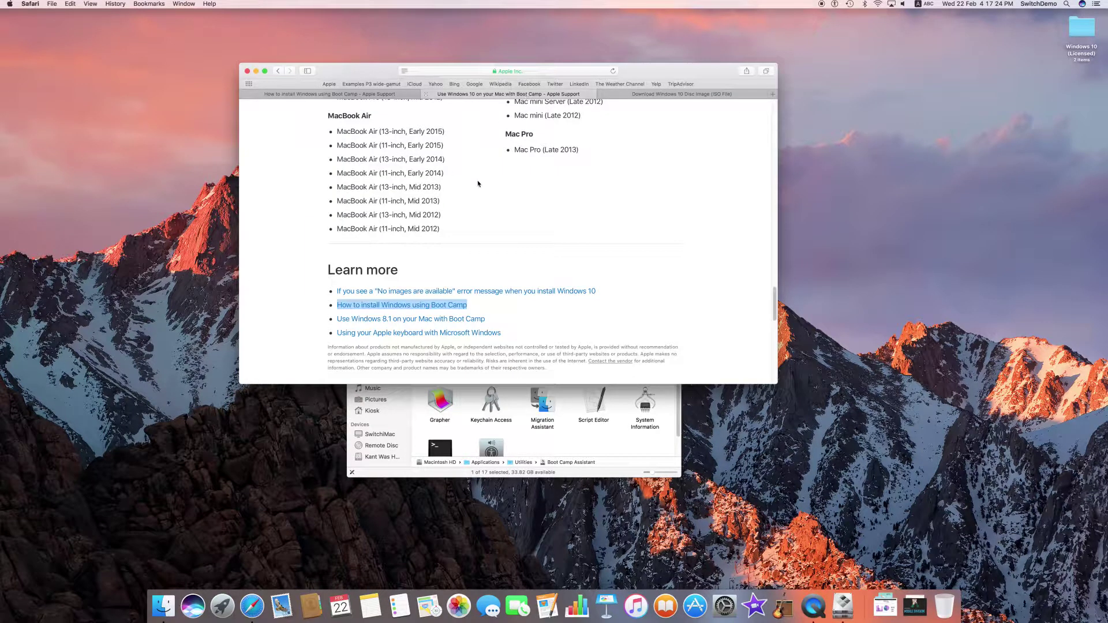
scroll(478, 183, "down", 3)
scroll(478, 182, "up", 20)
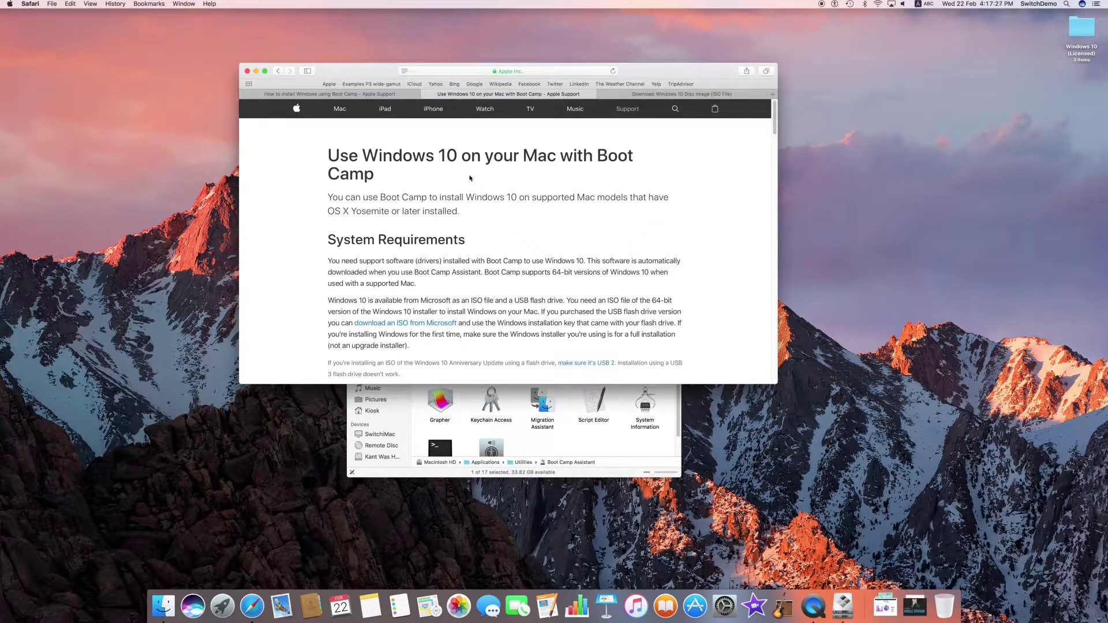
scroll(398, 197, "down", 15)
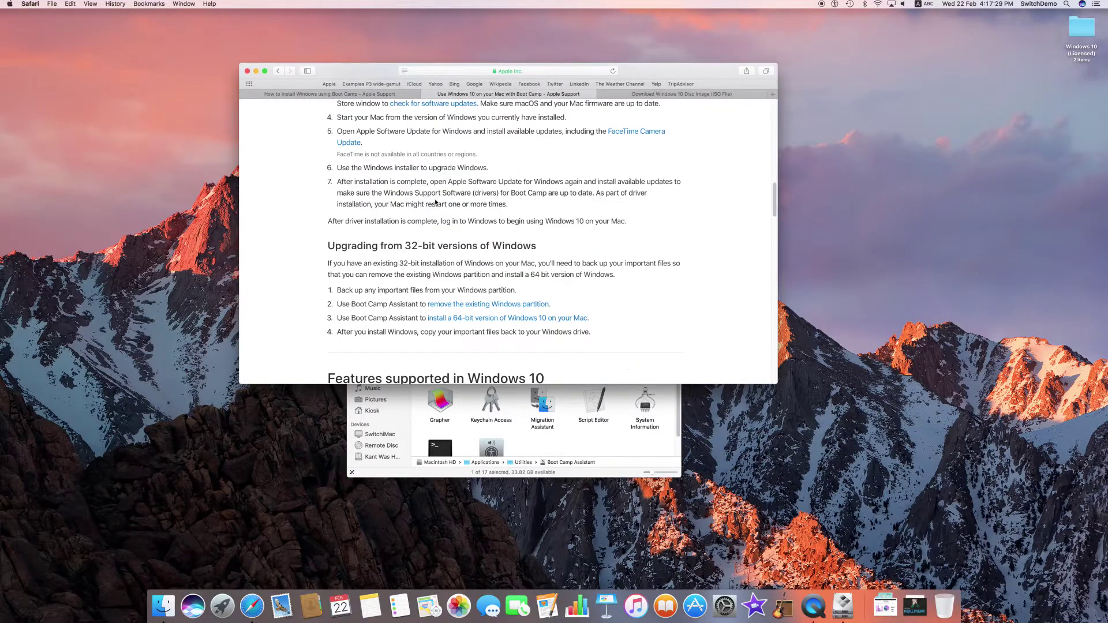
scroll(407, 185, "up", 2)
scroll(421, 202, "down", 8)
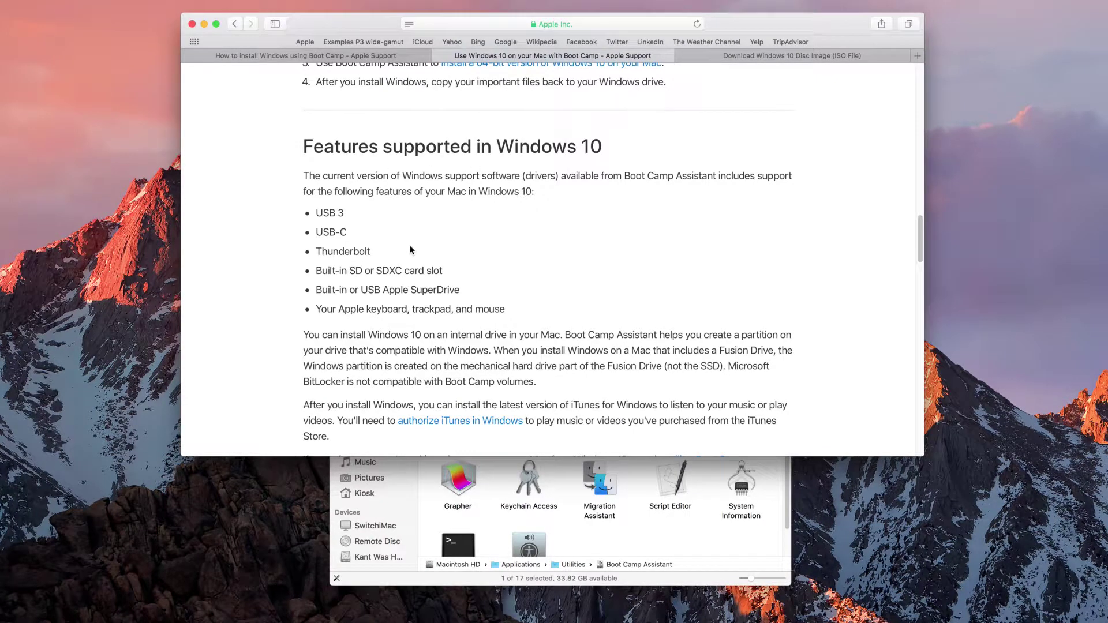
scroll(407, 242, "down", 1)
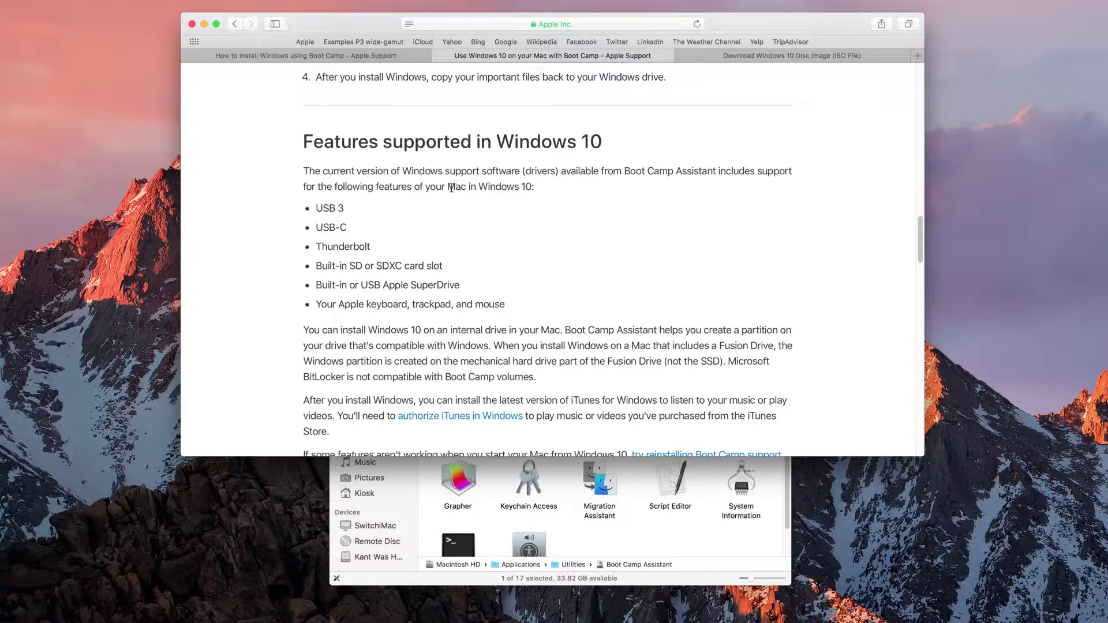
scroll(439, 231, "down", 3)
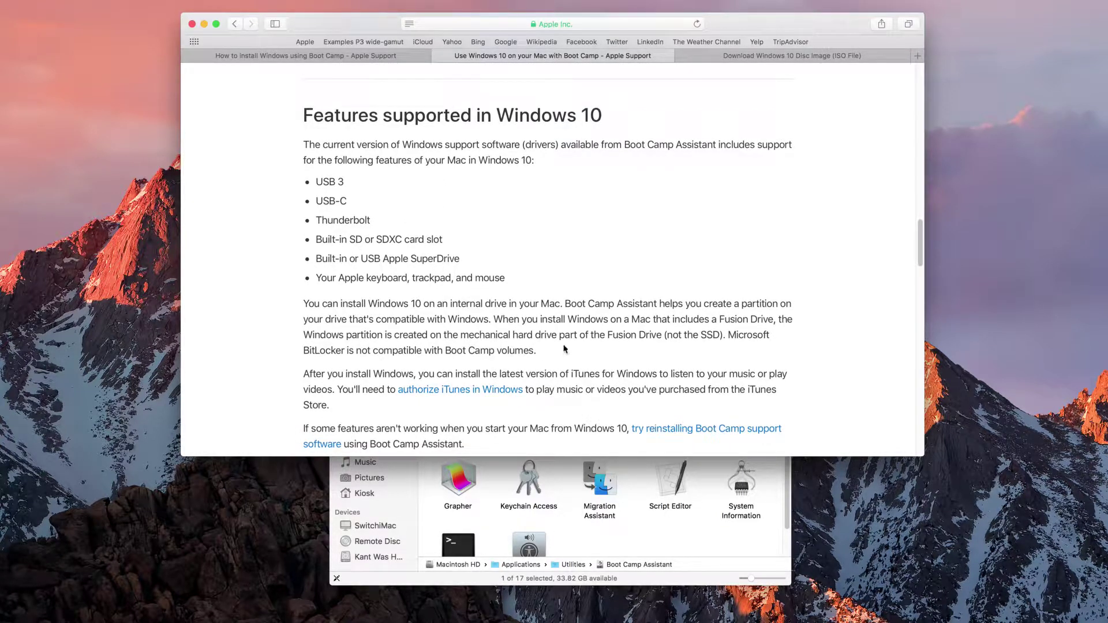
scroll(525, 349, "down", 5)
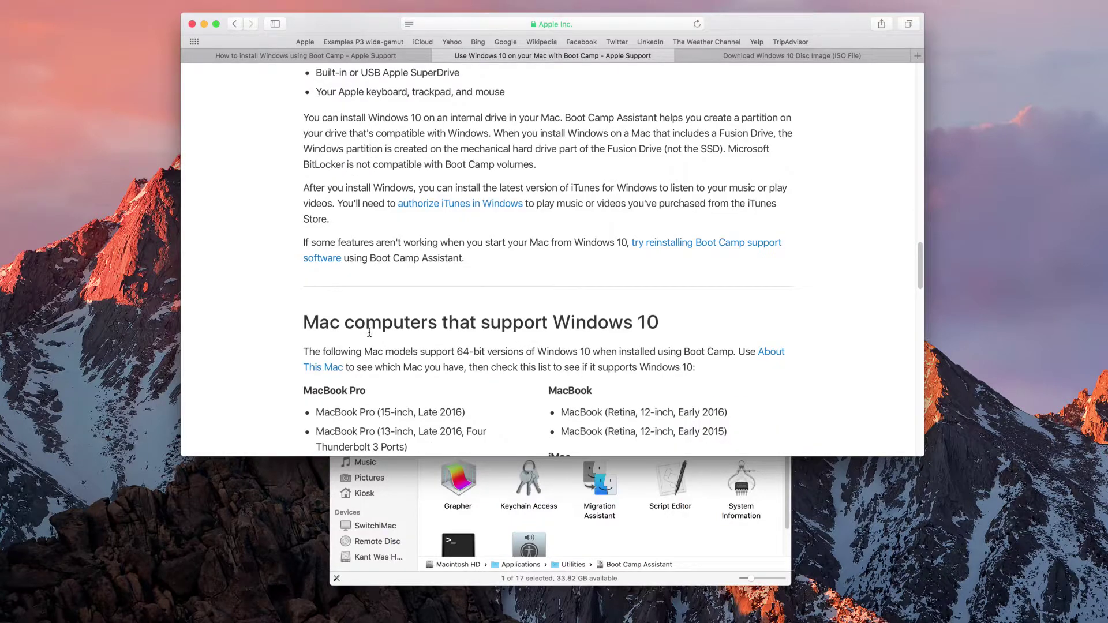
scroll(403, 348, "down", 8)
left_click_drag(380, 114, 485, 316)
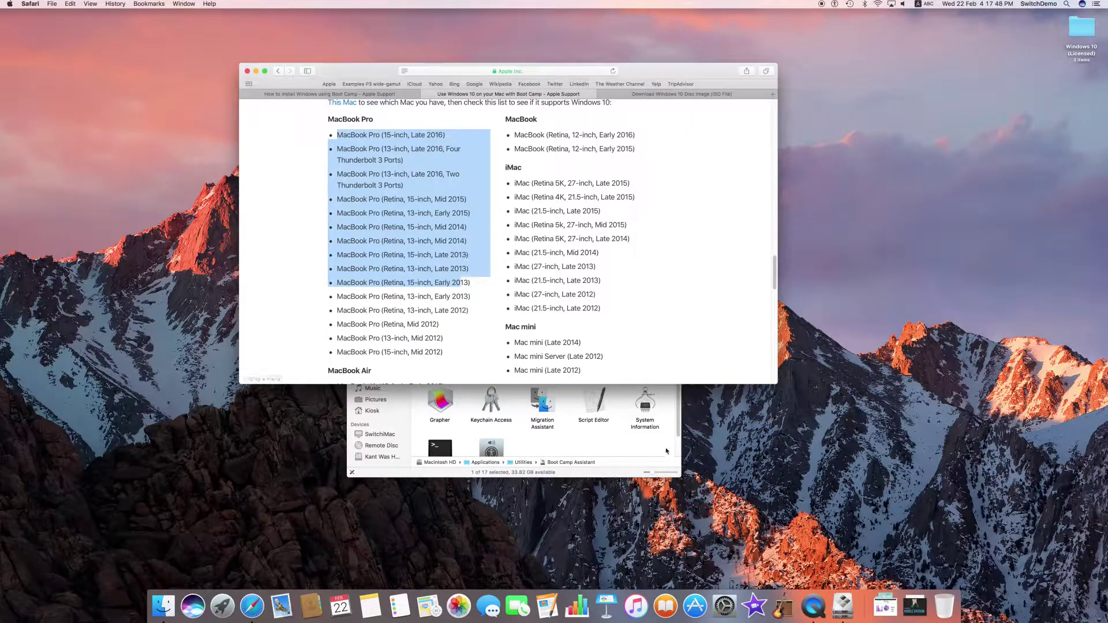
Bring Boot Camp Assistant forward and continue past the Introduction page.
left_click(843, 606)
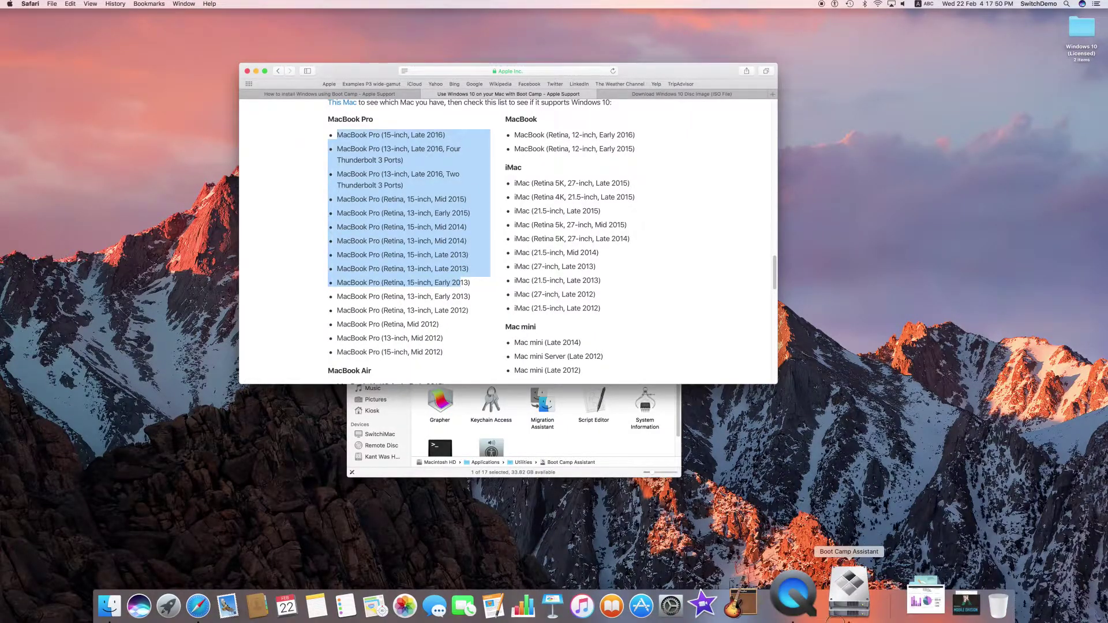
left_click(715, 355)
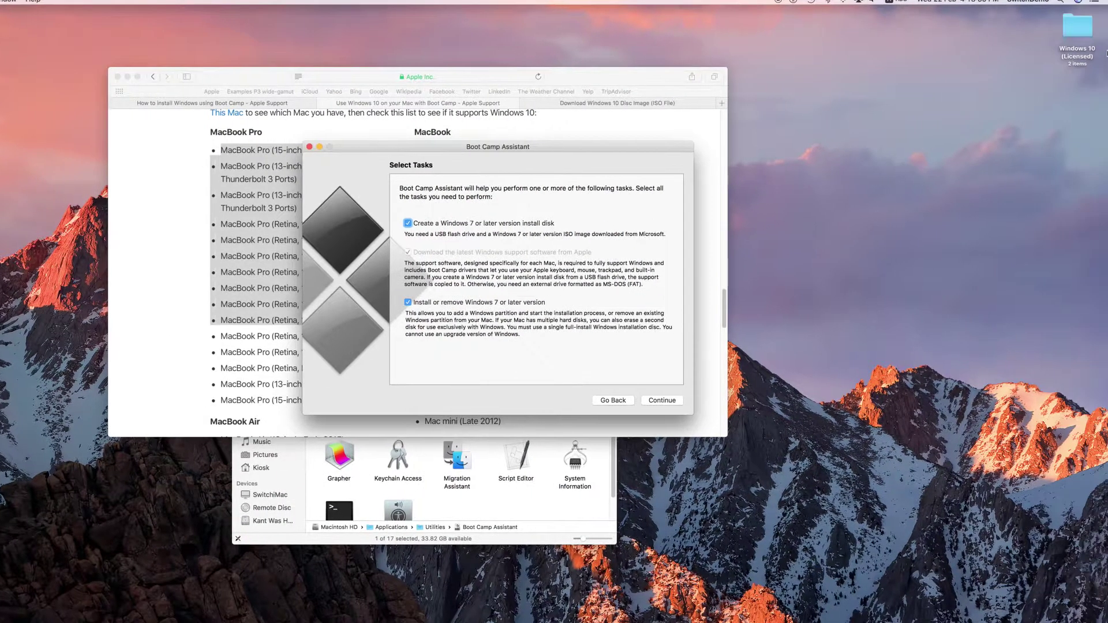
Open the Windows 10 (Licensed) folder, select the Windows 10 ISO, and place it beside Boot Camp Assistant.
double_click(1077, 31)
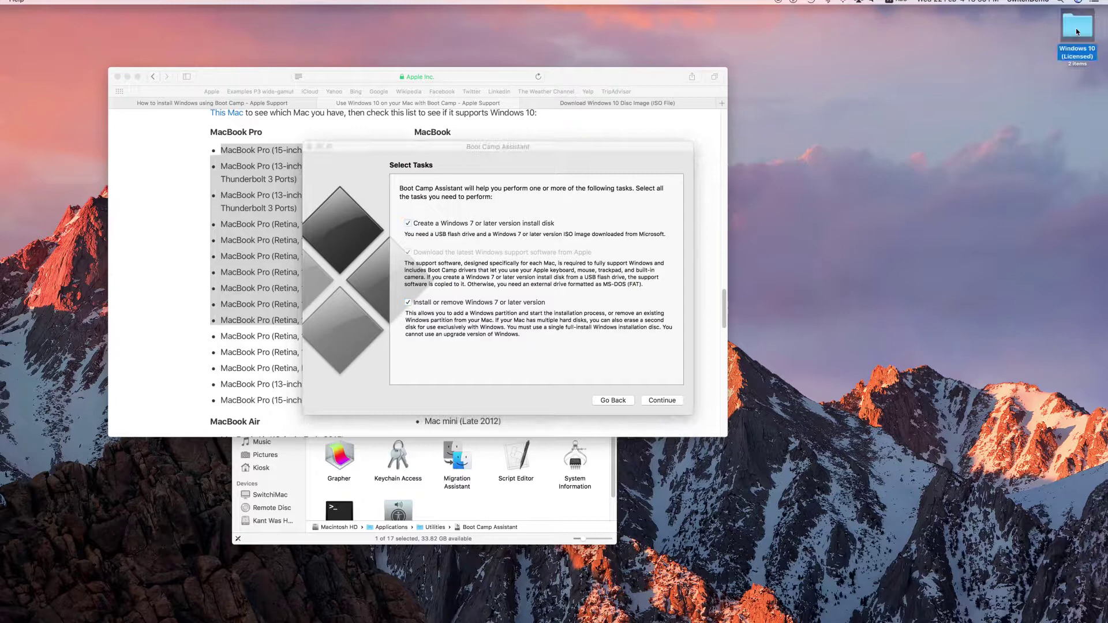
left_click(287, 347)
left_click_drag(230, 289, 767, 149)
left_click(459, 375)
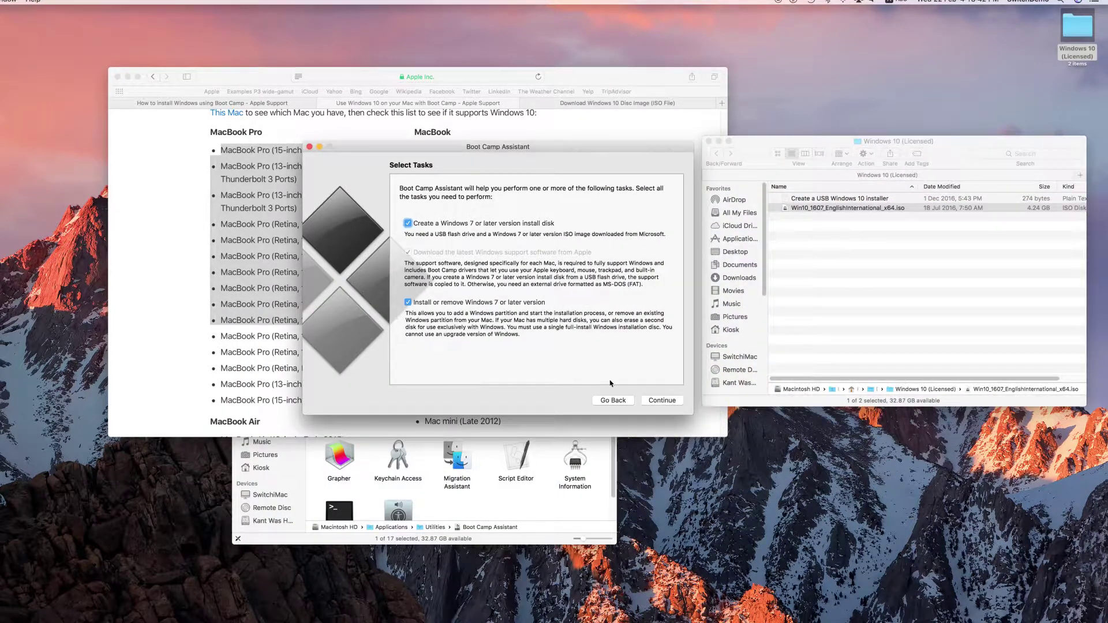
Continue from Select Tasks, dismiss the No USB Drive alert, and check the newly mounted Untitled drive.
left_click(653, 402)
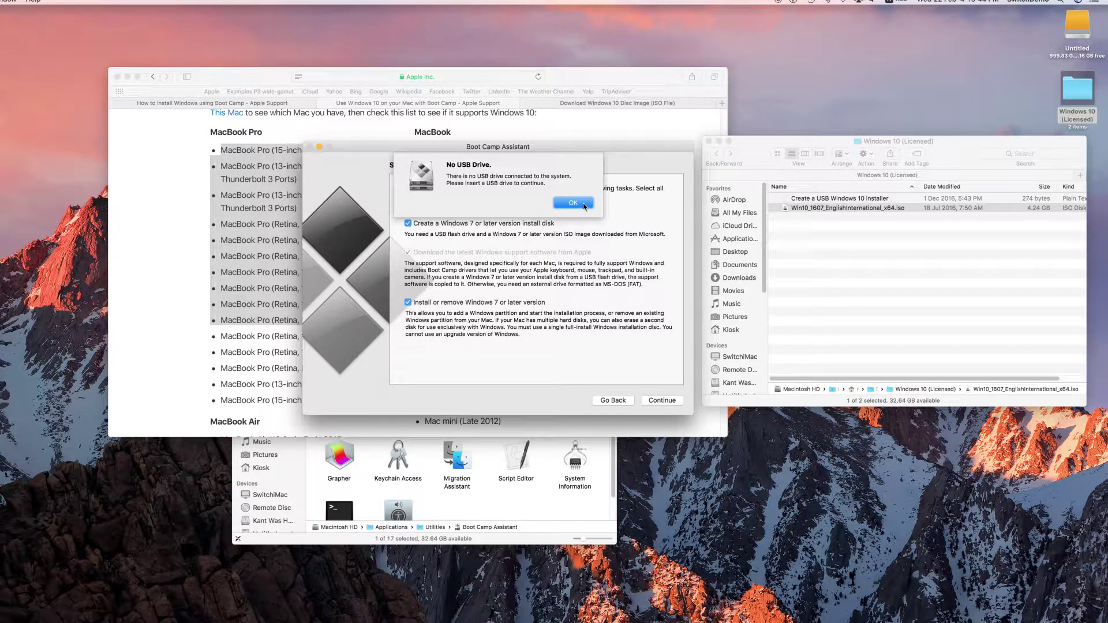
left_click(584, 205)
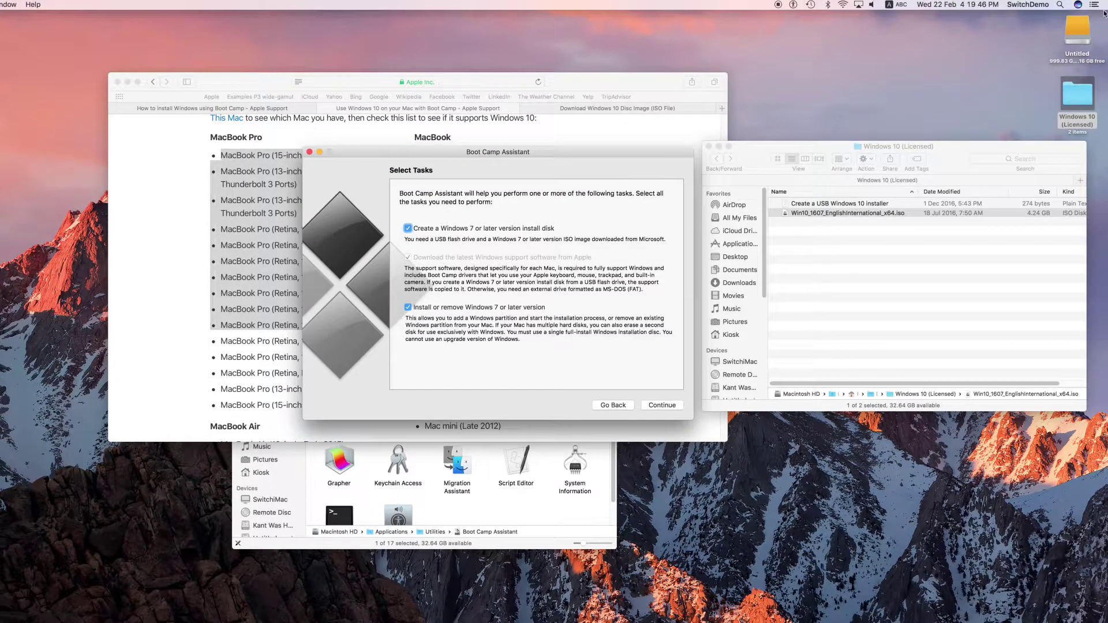
left_click(1067, 35)
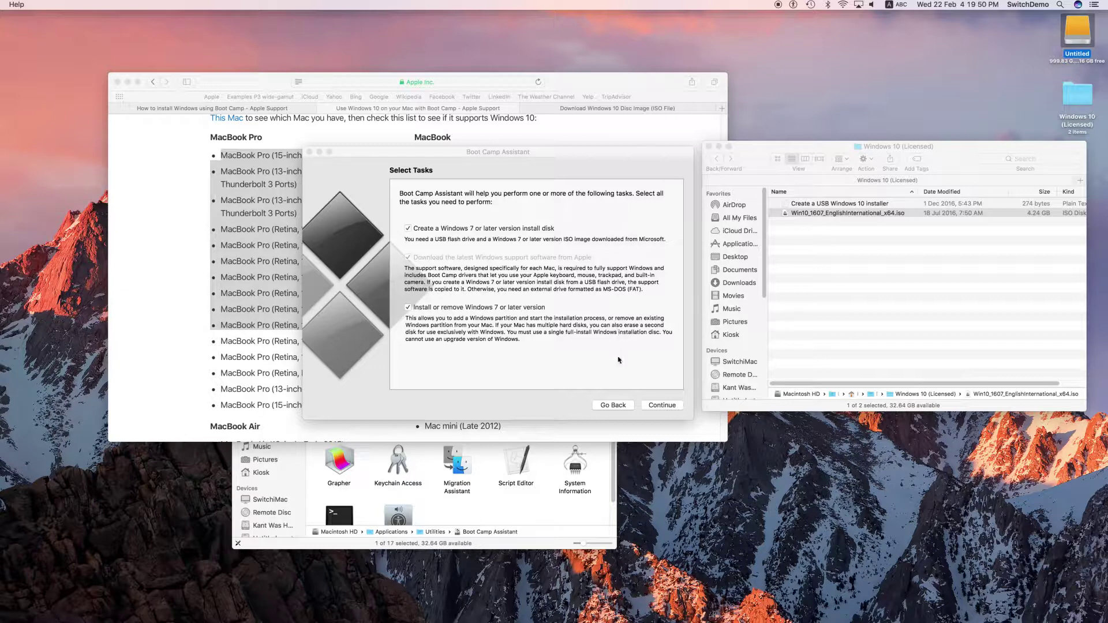
left_click(616, 396)
Set Win10_1607_EnglishInternational_x64.iso from Desktop > Windows 10 (Licensed) as the ISO image, then continue.
left_click(656, 406)
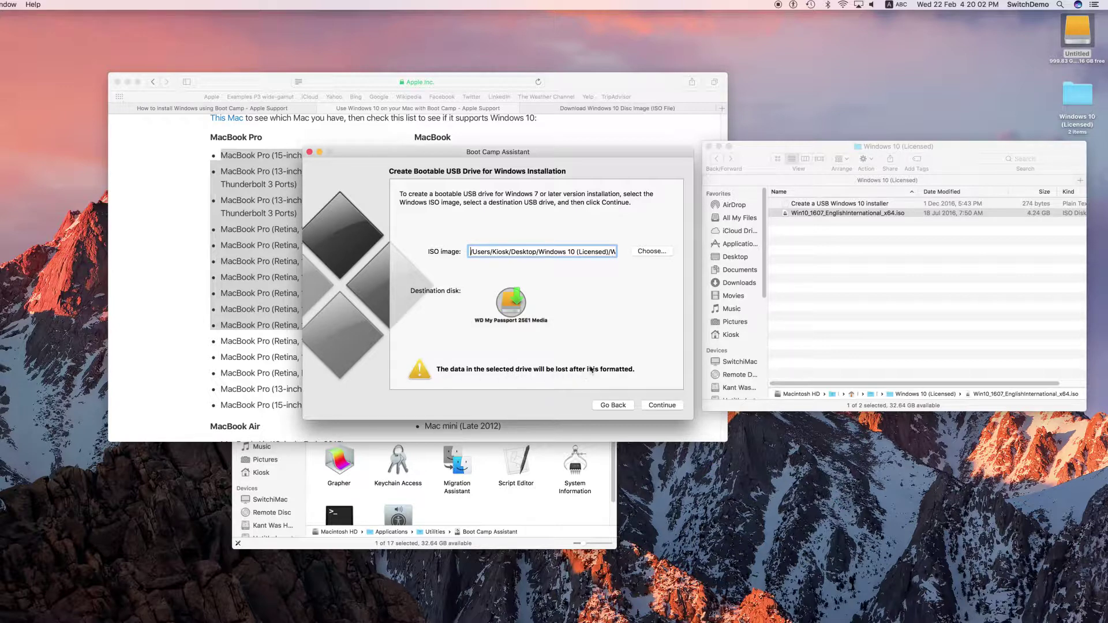
left_click_drag(483, 252, 579, 258)
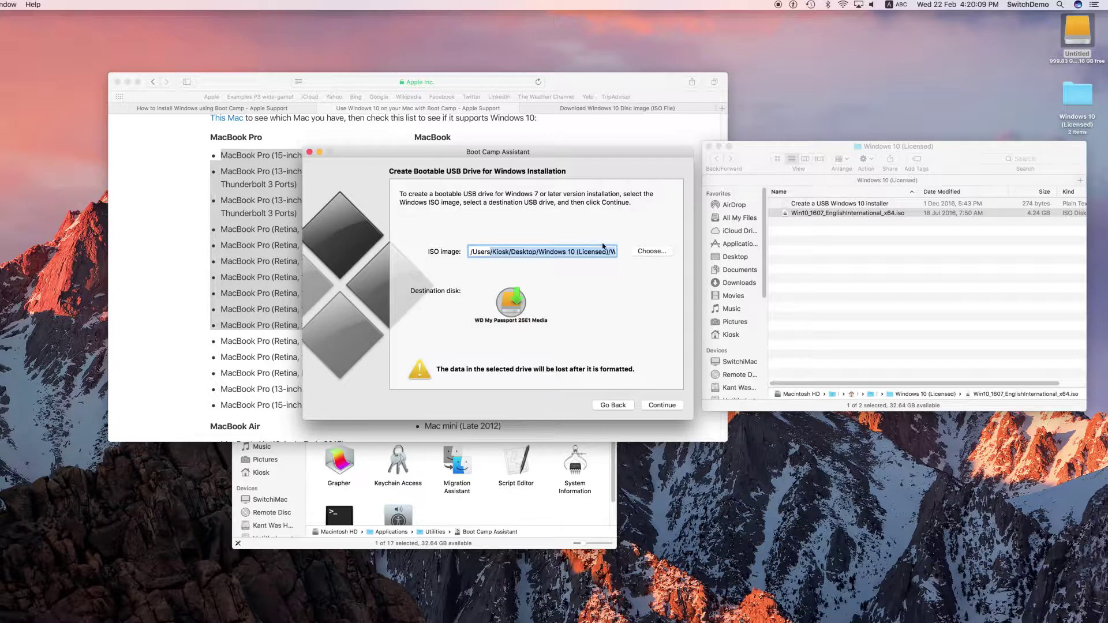
left_click(658, 254)
left_click(411, 146)
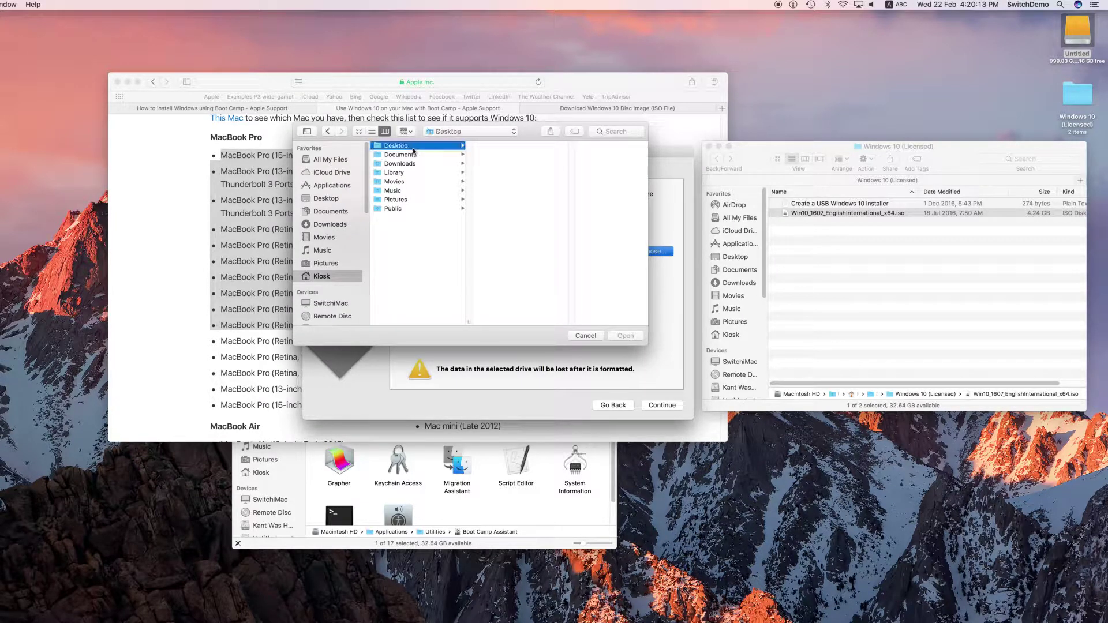
left_click(494, 148)
left_click(594, 155)
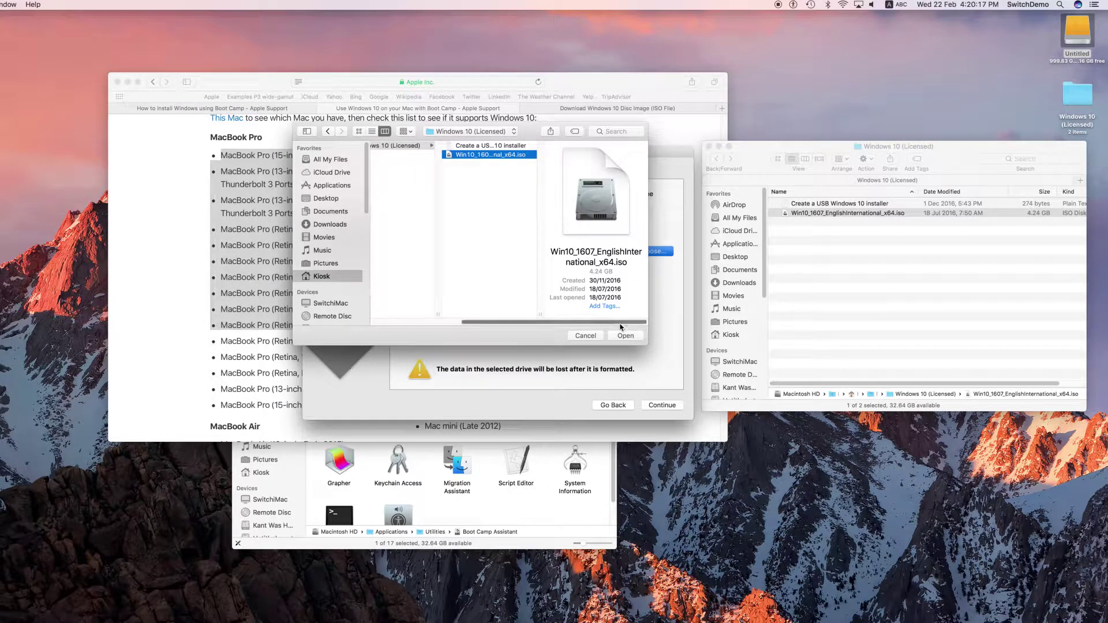
left_click(624, 335)
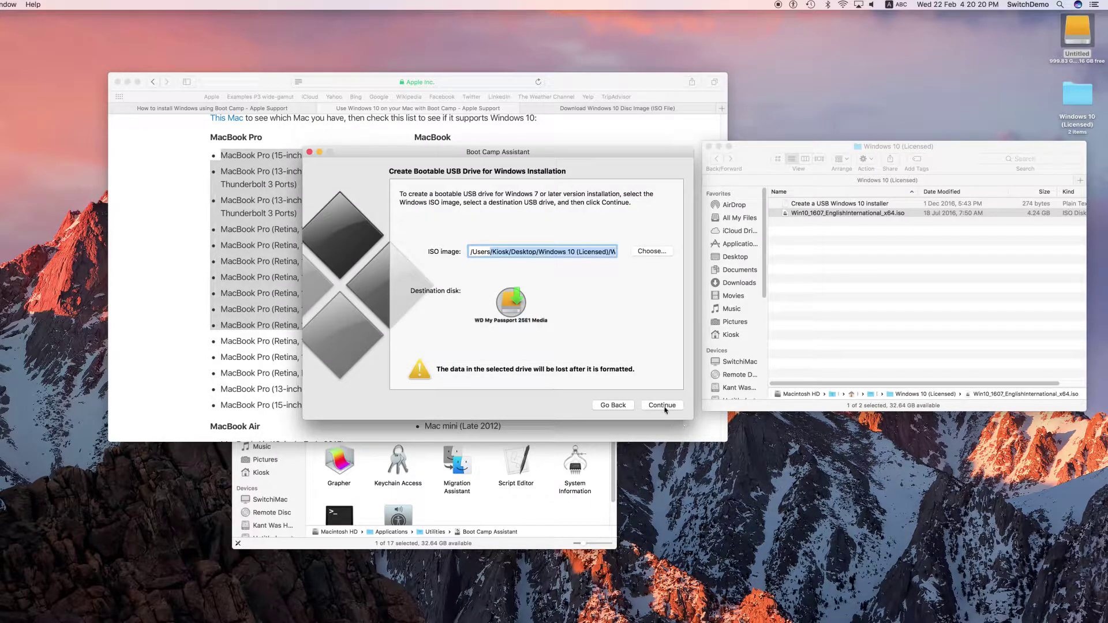
left_click(662, 405)
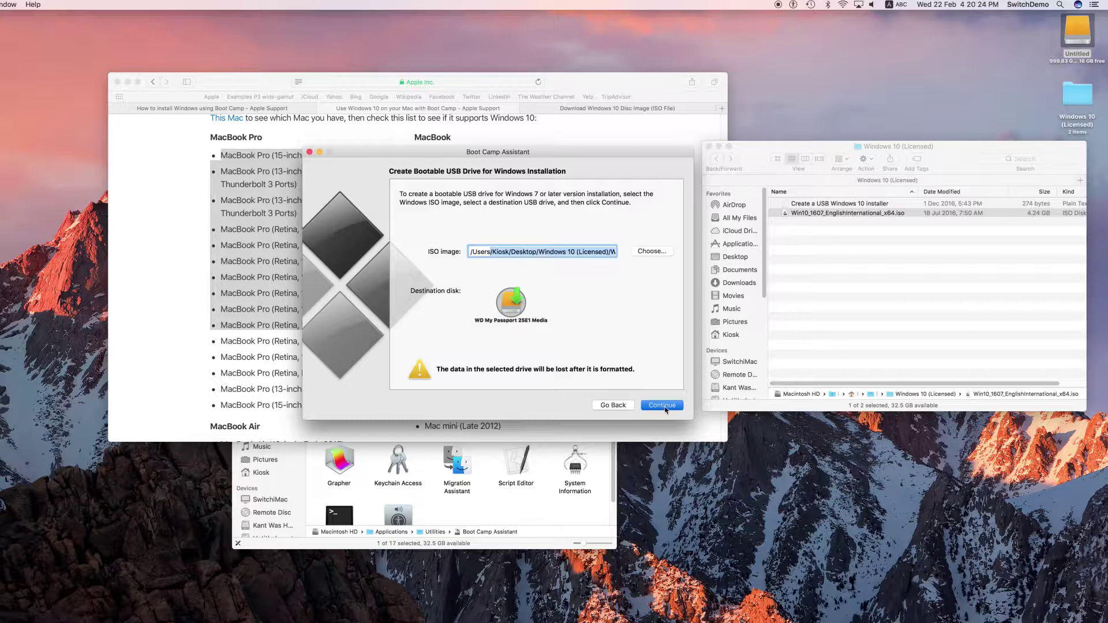
left_click(665, 406)
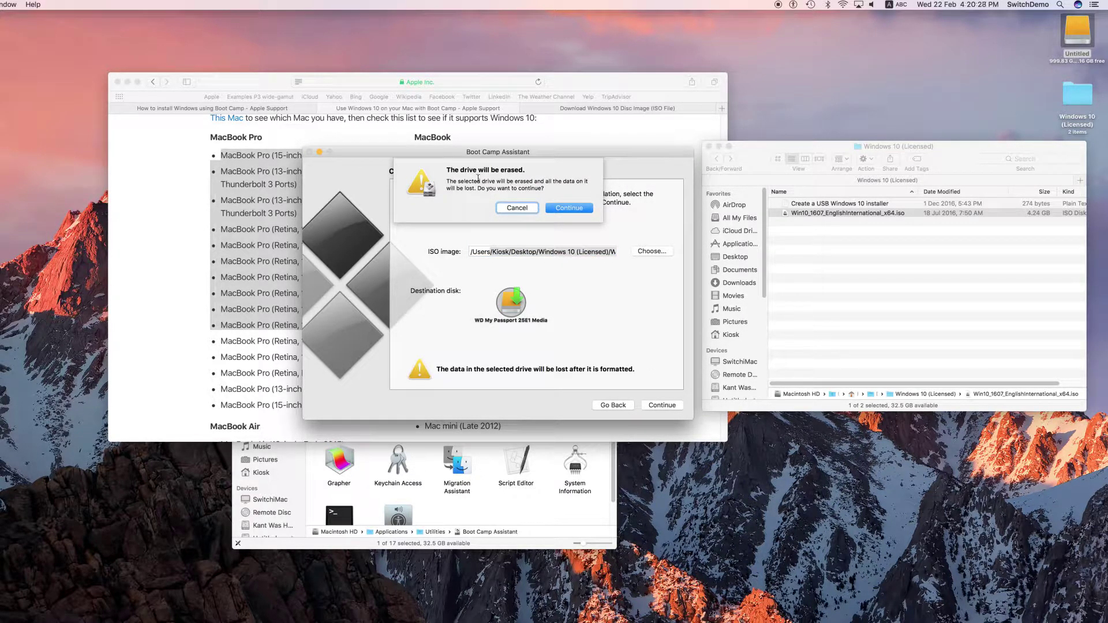
Confirm erasing the USB drive and decline every Time Machine backup offer for WININSTALL.
left_click(569, 208)
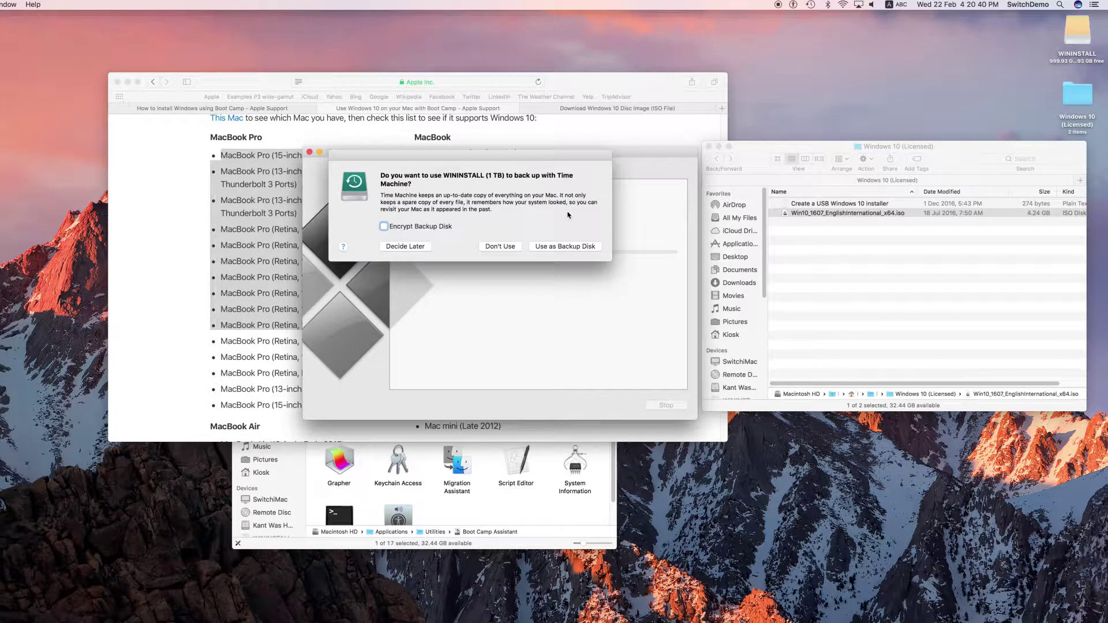
left_click(491, 248)
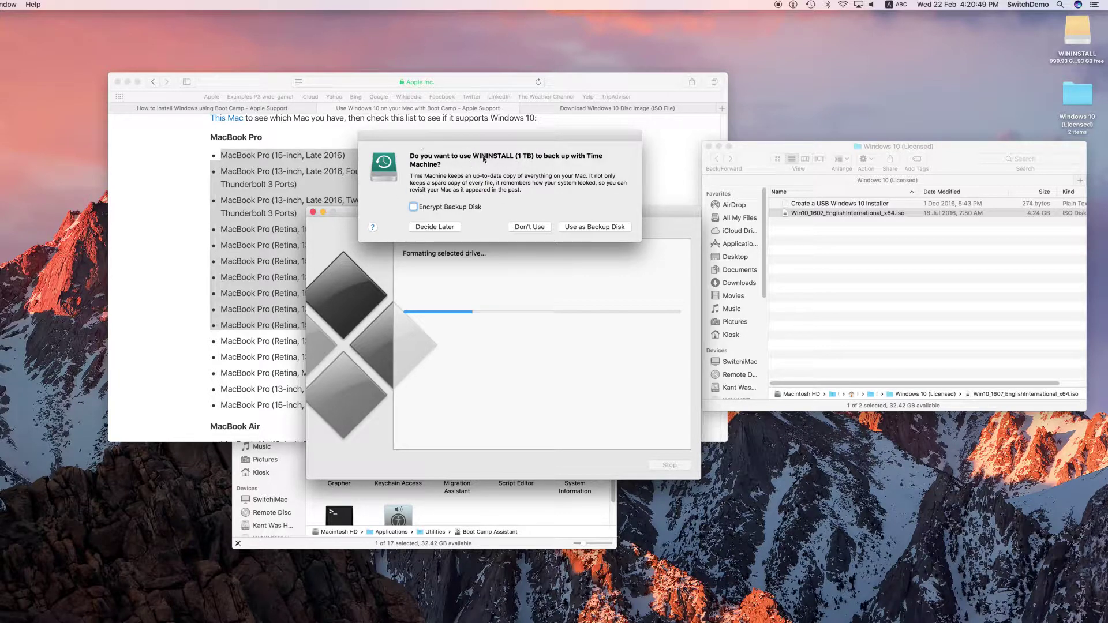
left_click(520, 227)
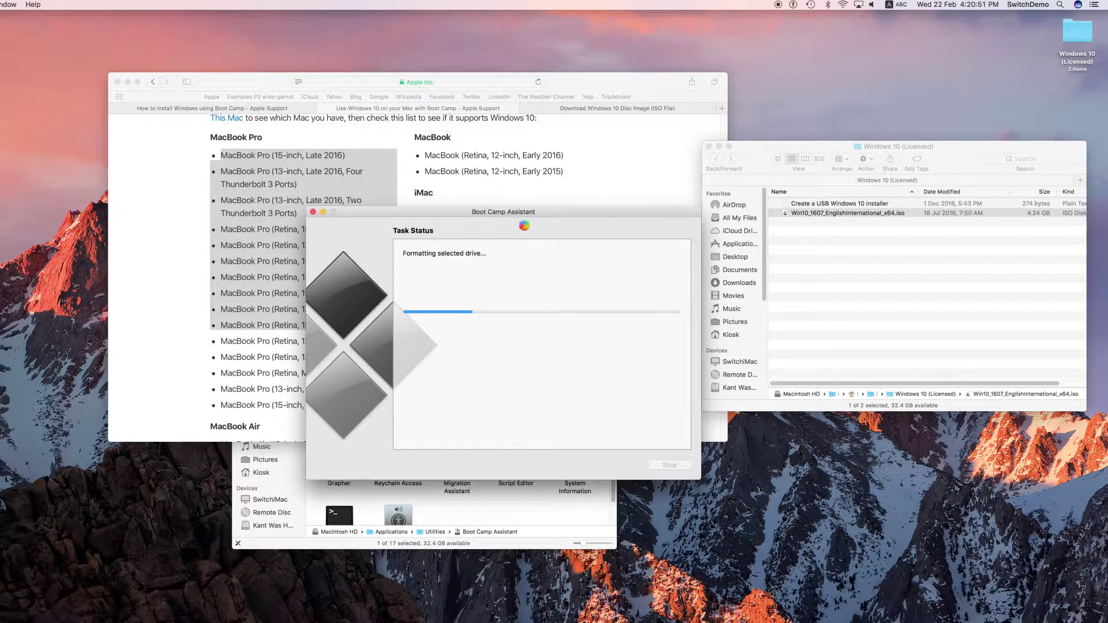
left_click_drag(546, 212, 581, 195)
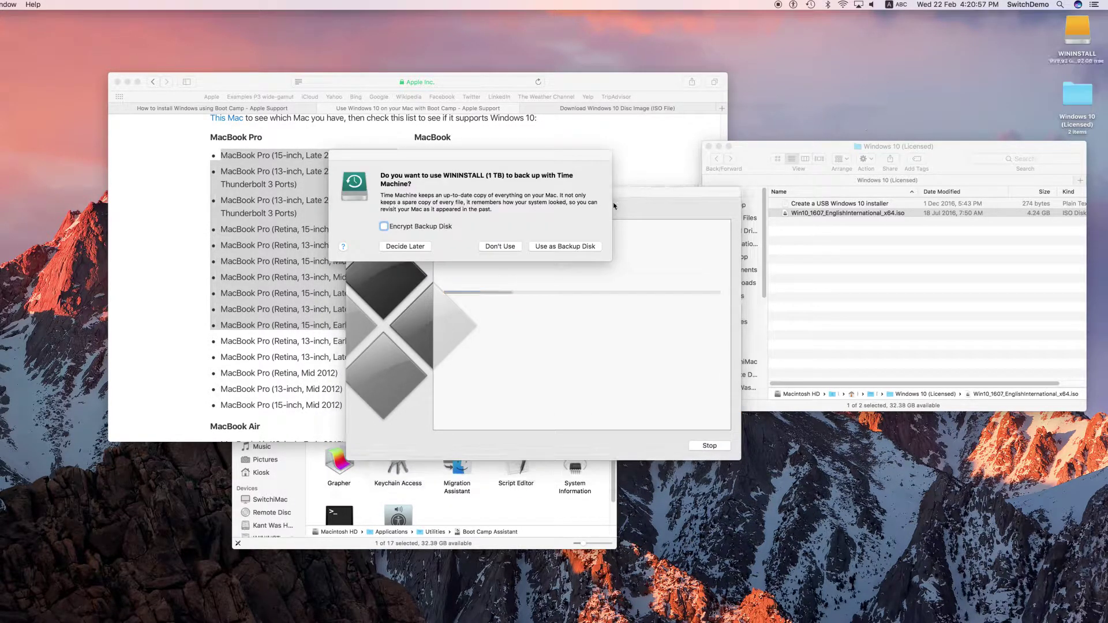
left_click(501, 247)
Reposition the Boot Camp window and password prompt during the support software download.
left_click_drag(625, 193, 631, 155)
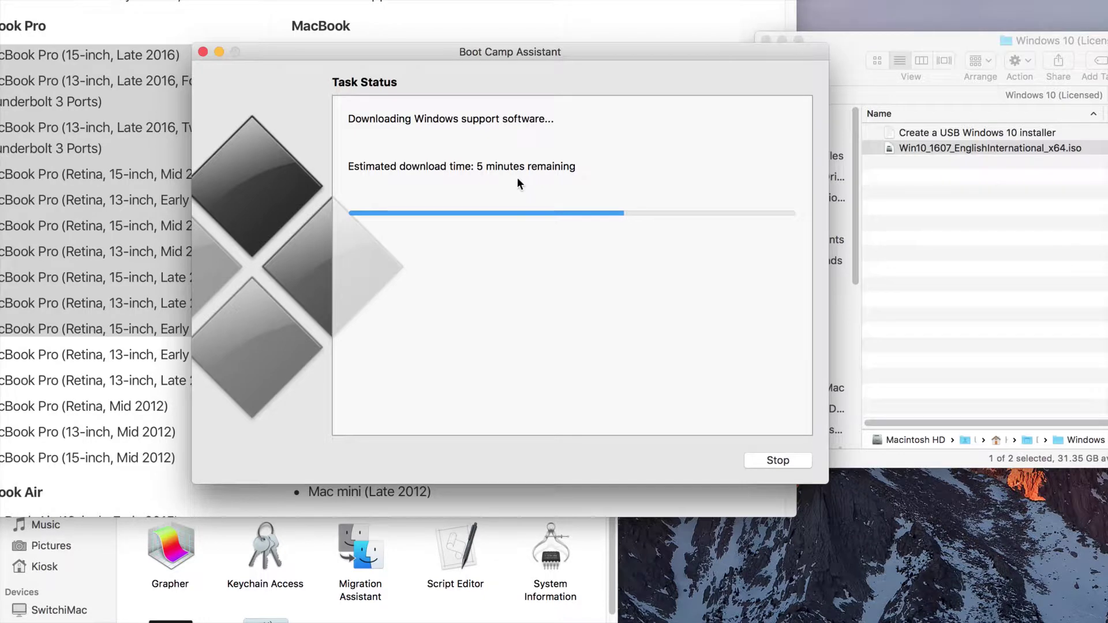
mouse_move(595, 56)
left_mouse_down()
mouse_move(598, 47)
mouse_move(596, 57)
left_mouse_up()
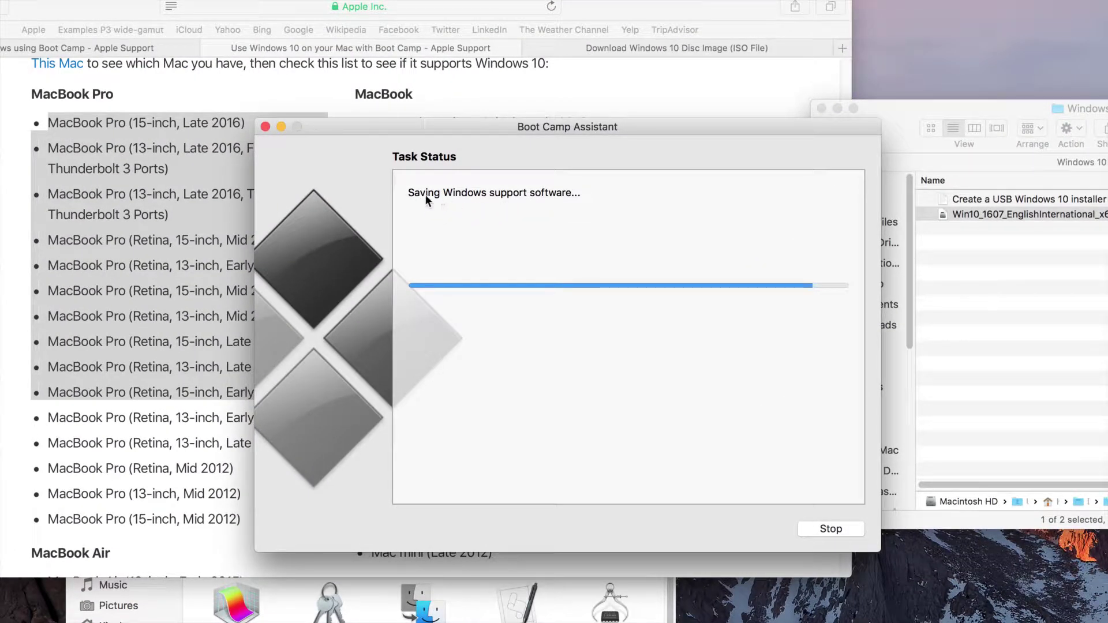
left_click_drag(507, 120, 641, 33)
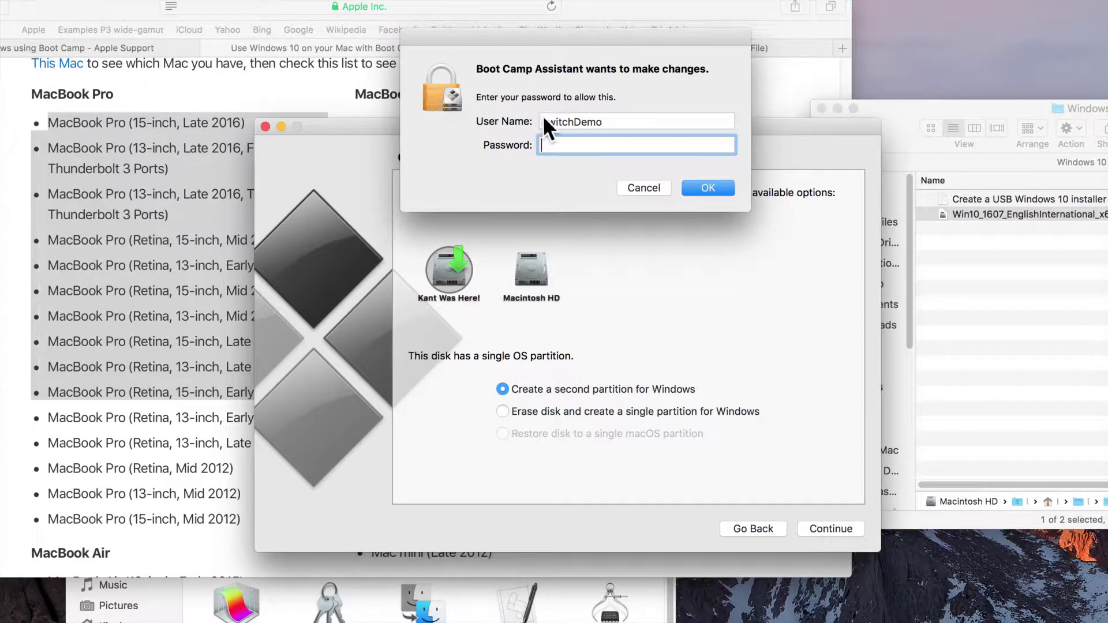
Authorise the changes by entering the administrator password.
left_click_drag(594, 37, 603, 12)
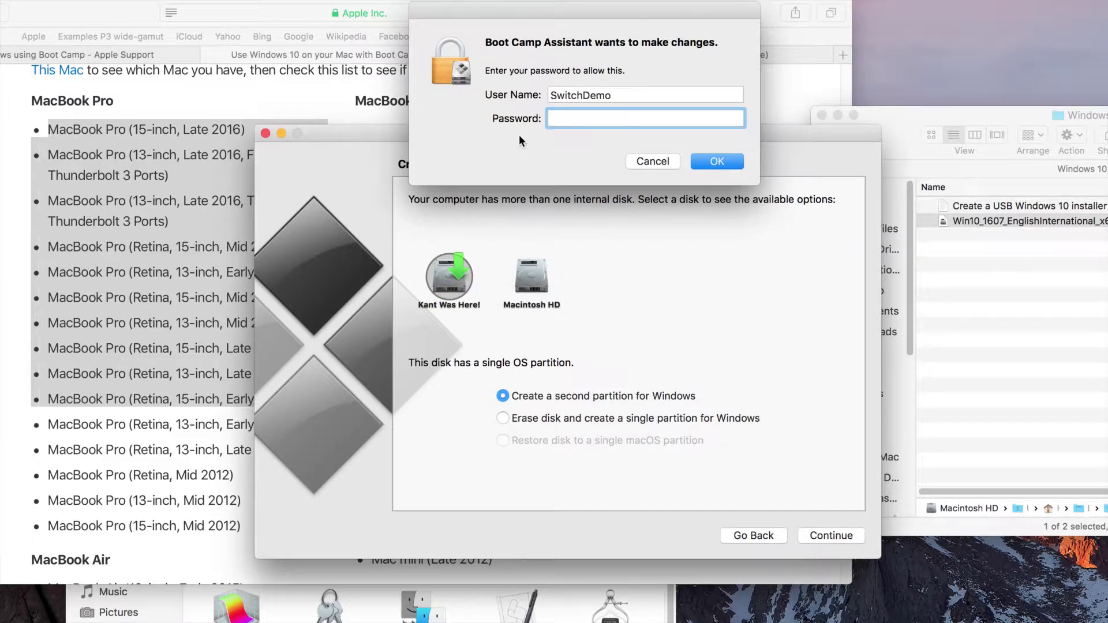
left_click_drag(584, 14, 586, 50)
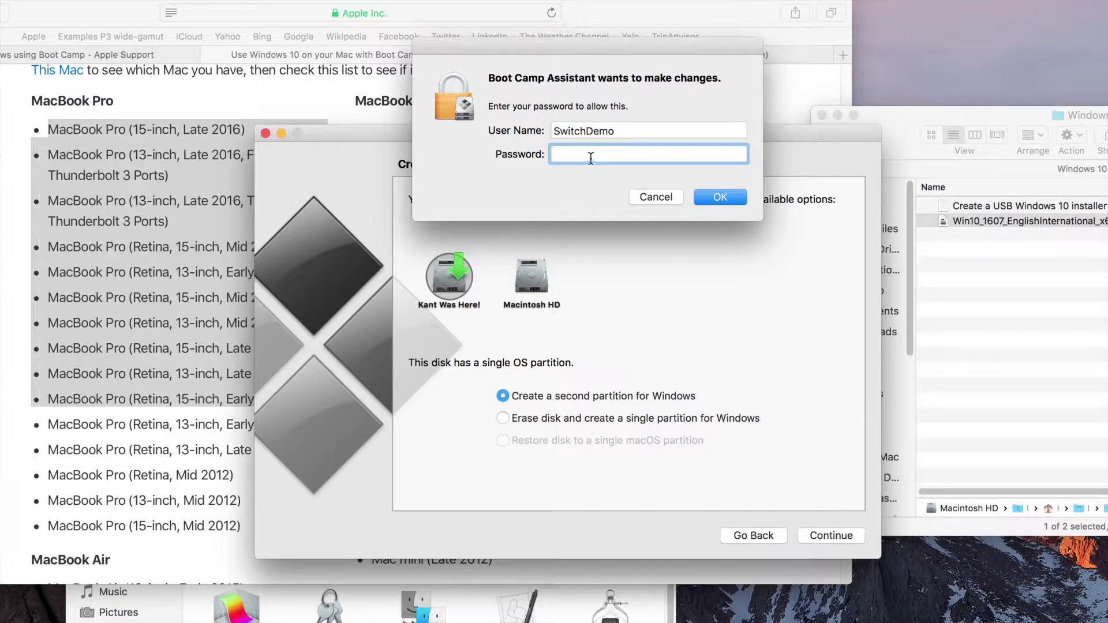
type("•••••••")
left_click(713, 202)
Select the Kant Was Here! disk and set it to erase into one Windows partition.
left_click(531, 280)
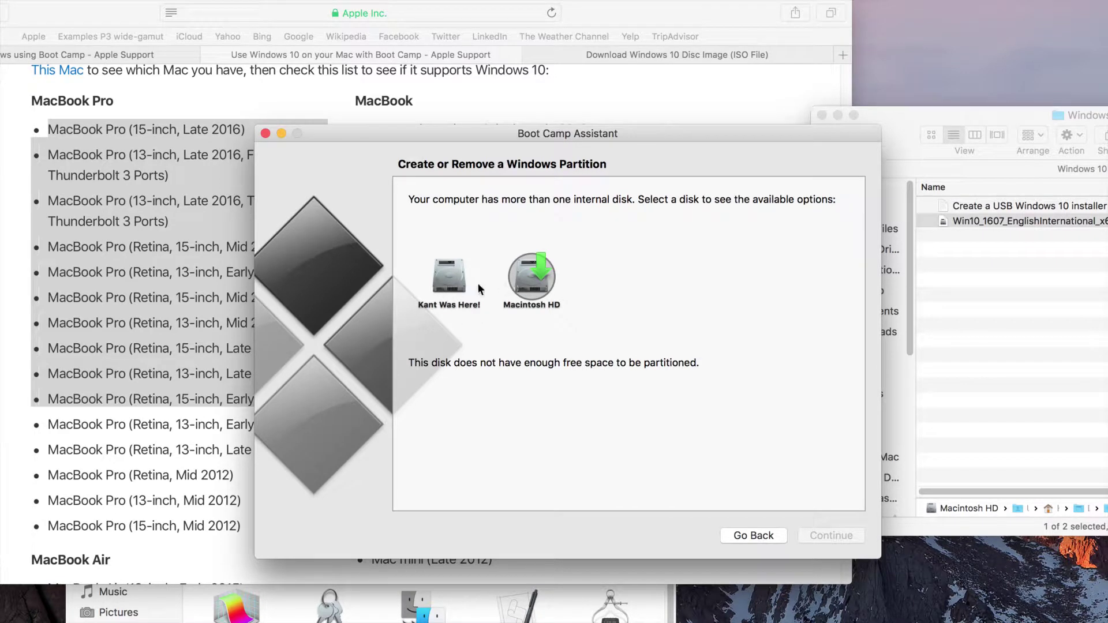
left_click(453, 280)
left_click(538, 261)
left_click(528, 268)
left_click(438, 285)
left_click(521, 272)
left_click(464, 284)
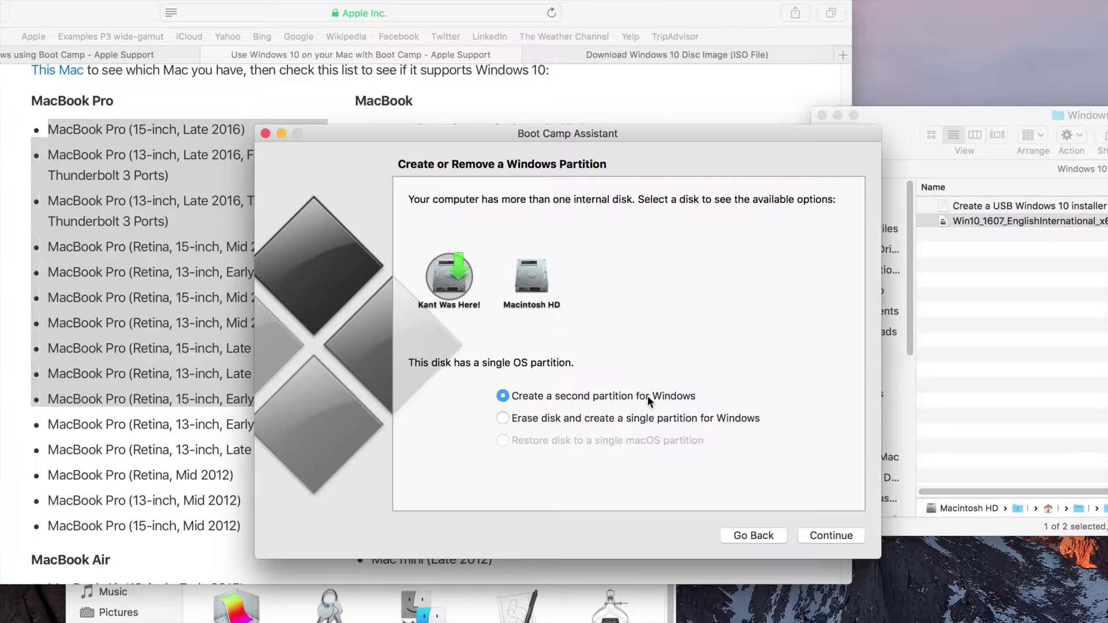
left_click(541, 416)
Proceed with the partitioning and authorise it with the administrator password twice.
left_click(846, 537)
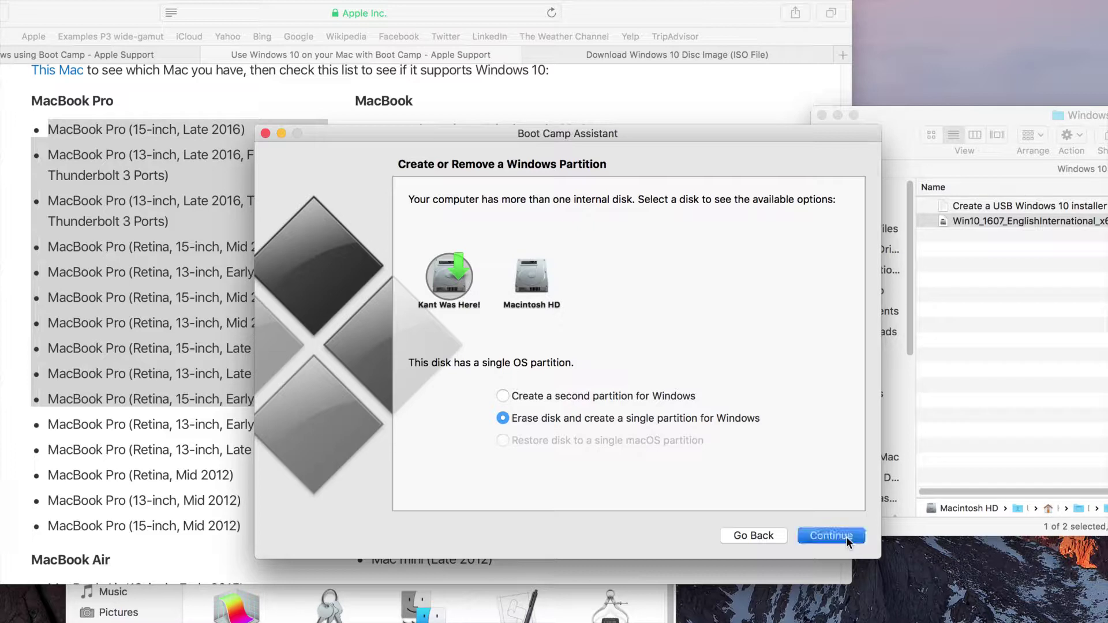
type("•••••••")
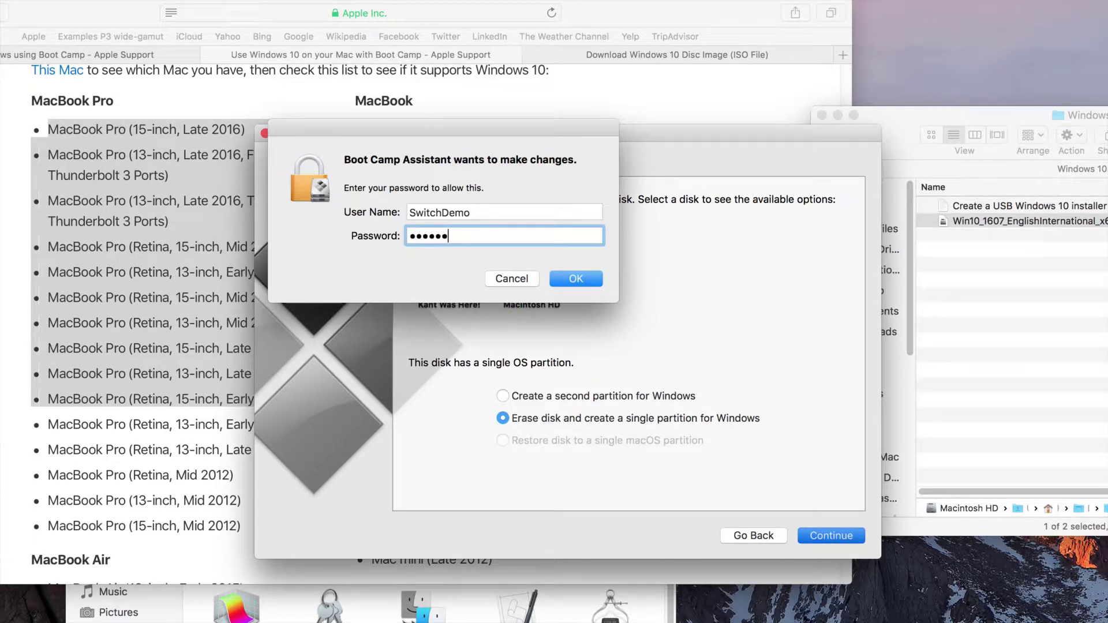
left_click(572, 282)
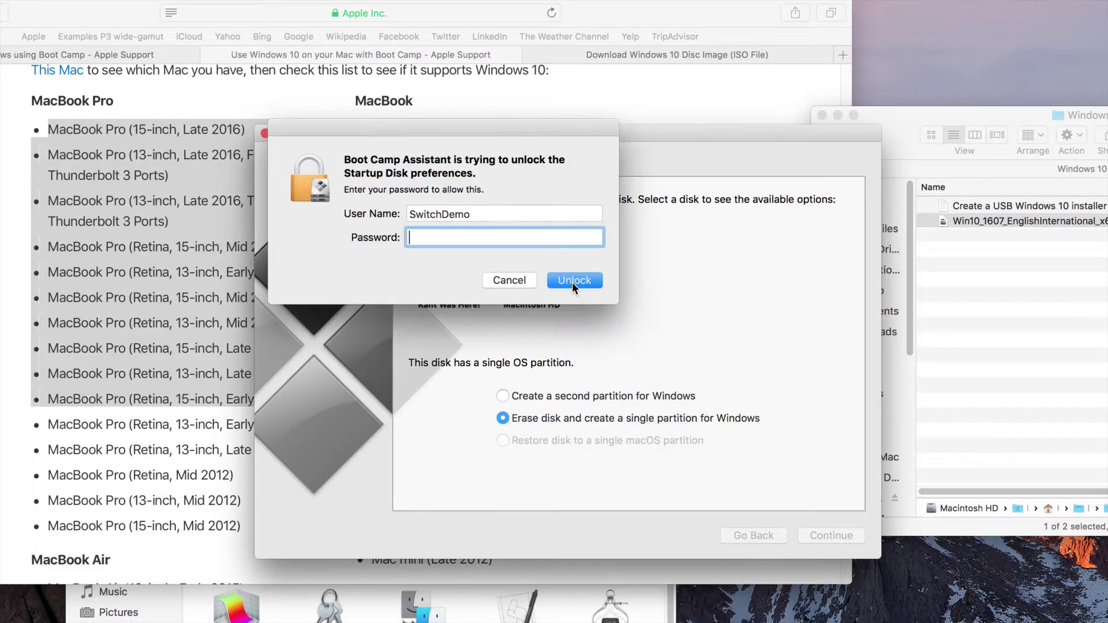
type("••••••")
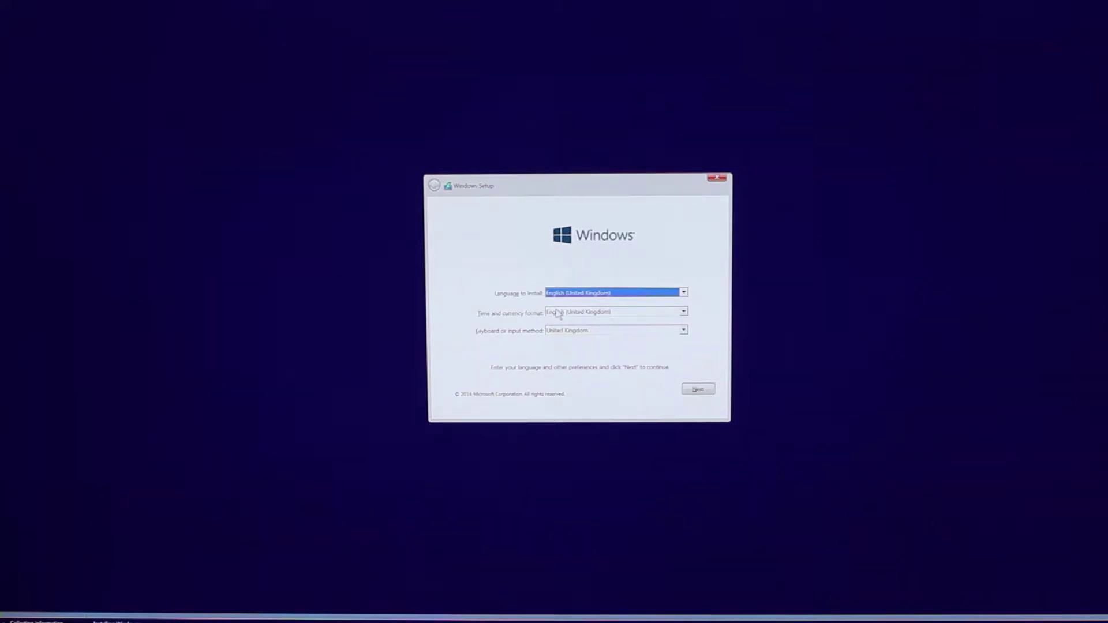
Change the time and currency format to English (Malaysia) and accept the language settings.
left_click(560, 315)
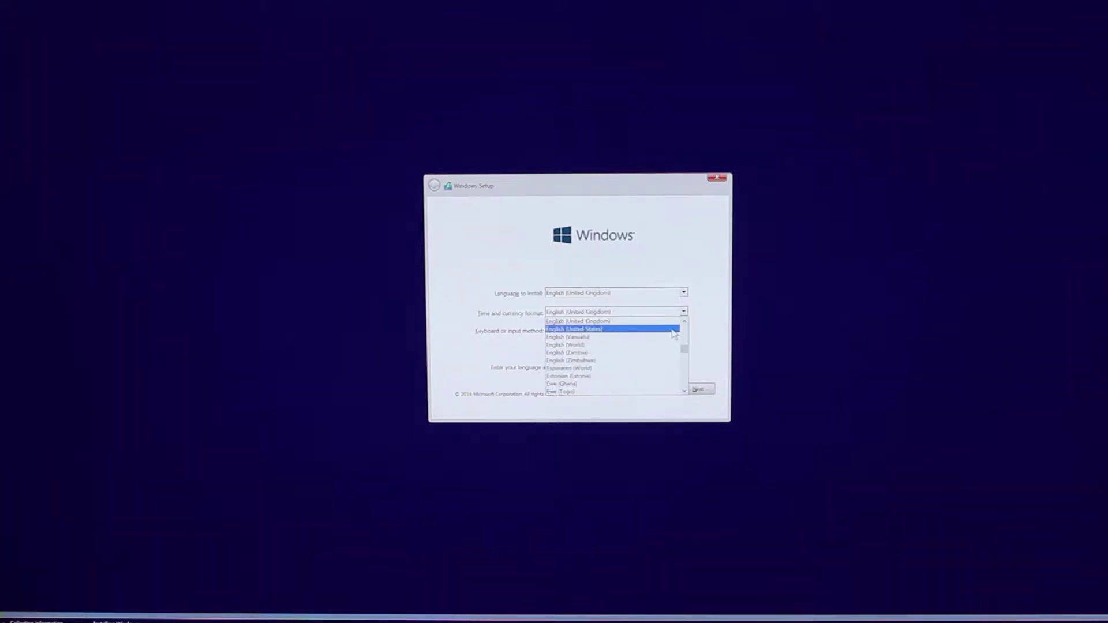
left_click_drag(685, 350, 686, 346)
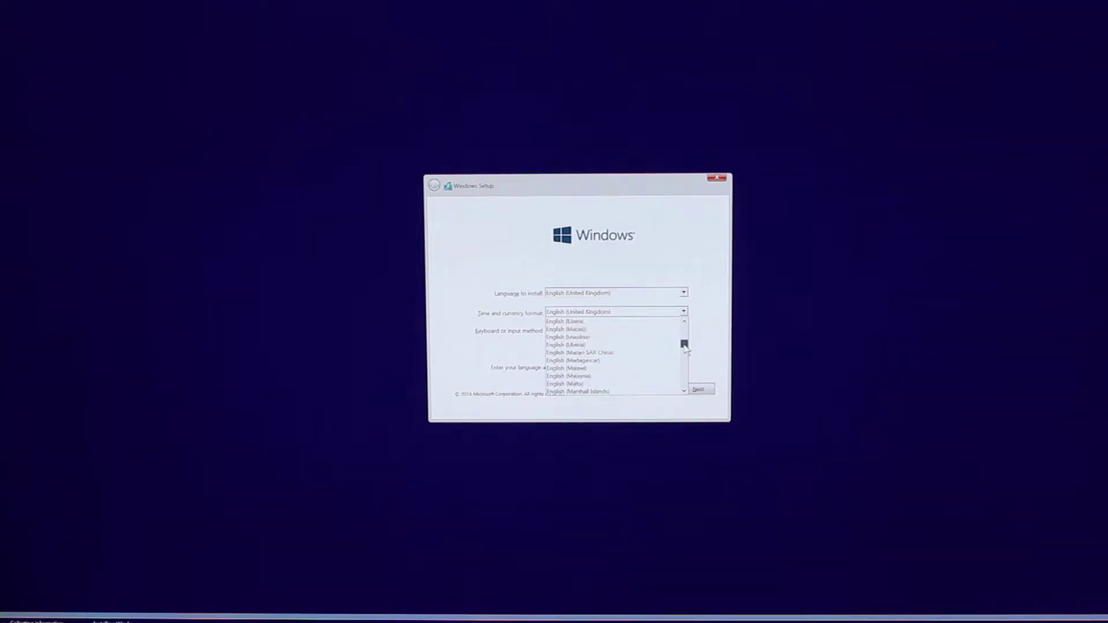
left_click(633, 376)
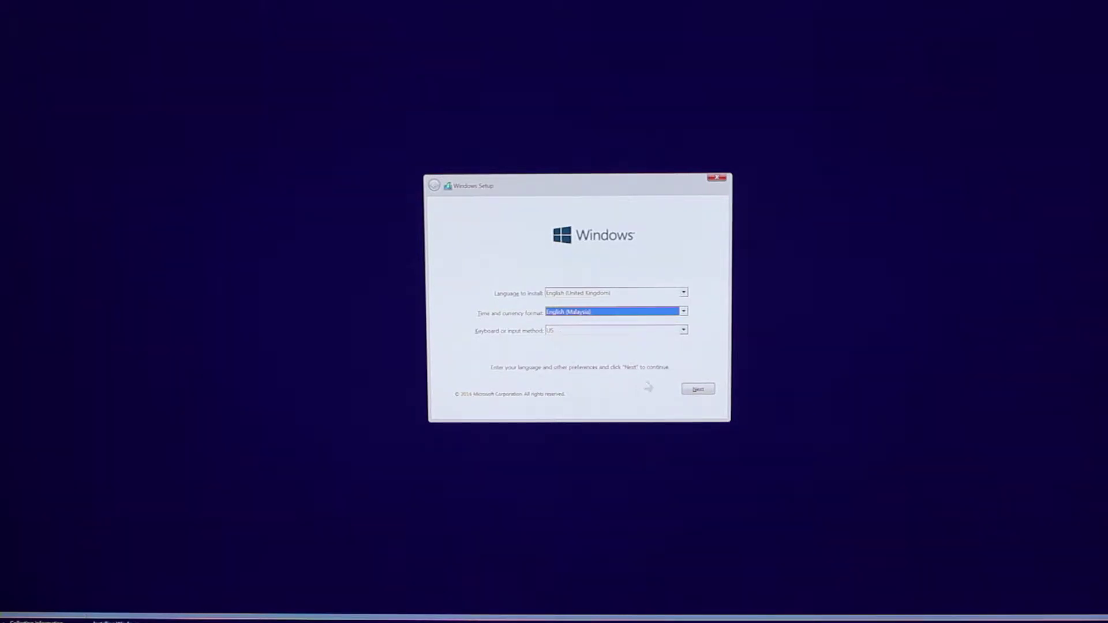
left_click(698, 390)
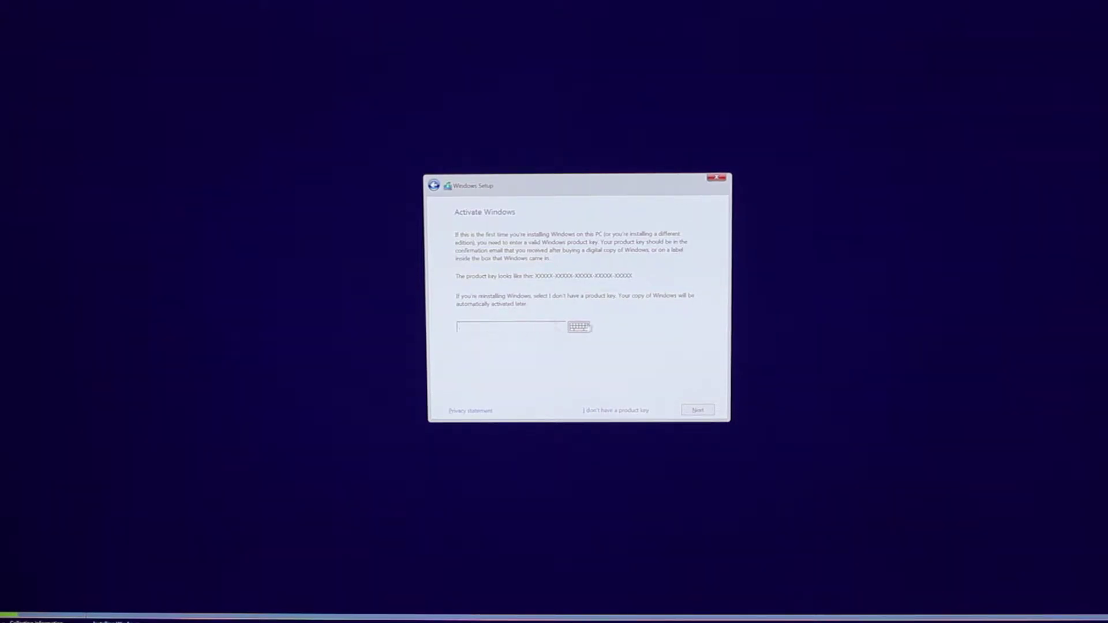
Skip the product key and choose Windows 10 Home x64 as the edition.
left_click(609, 410)
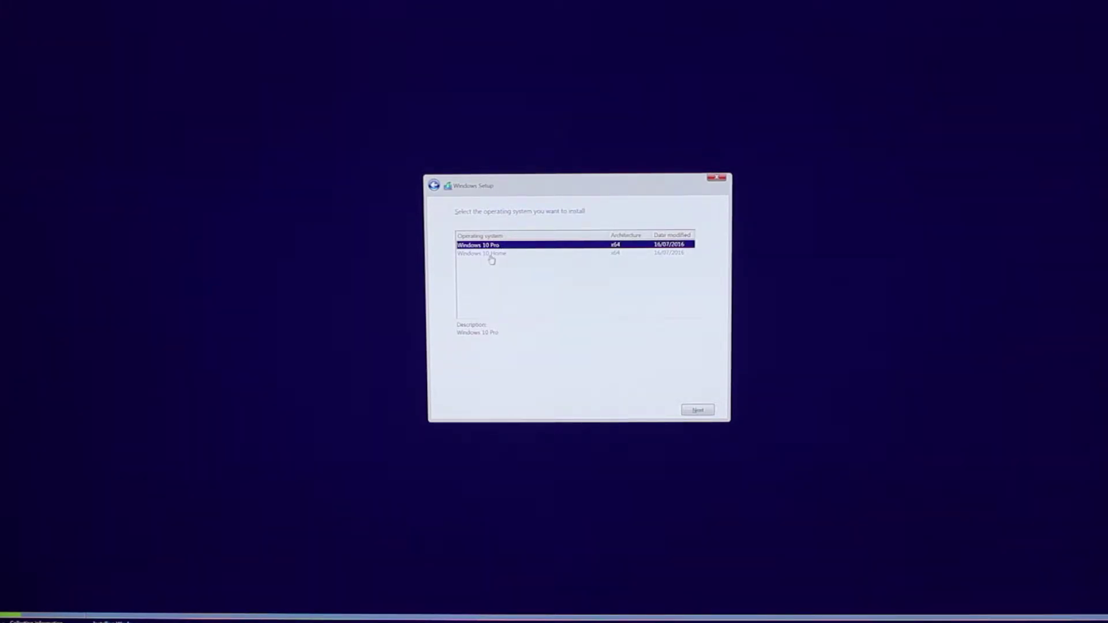
left_click(491, 258)
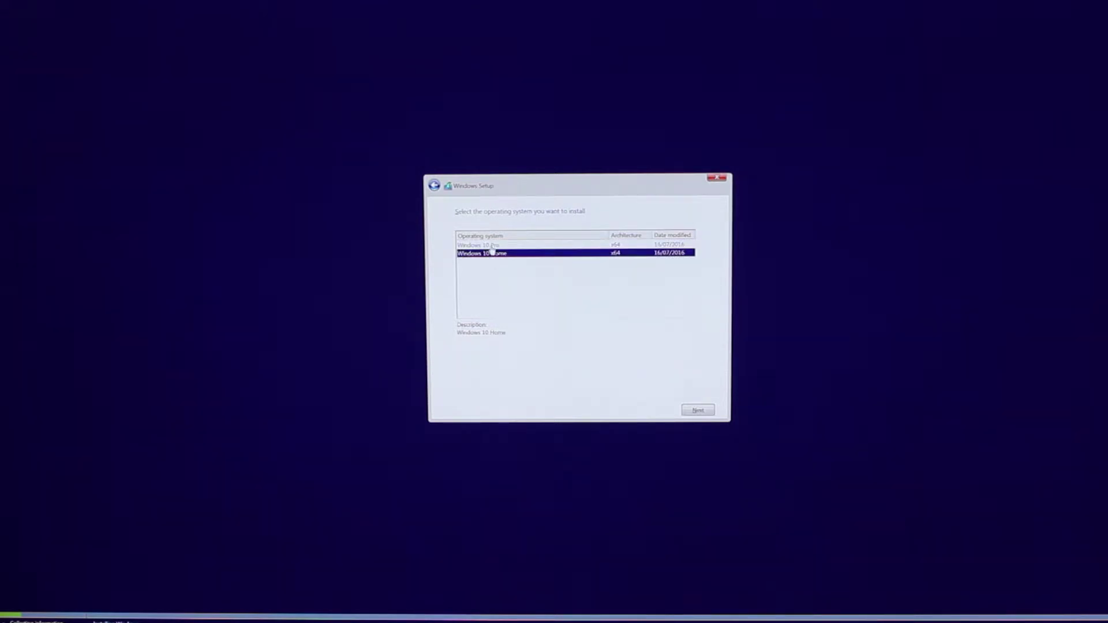
double_click(491, 247)
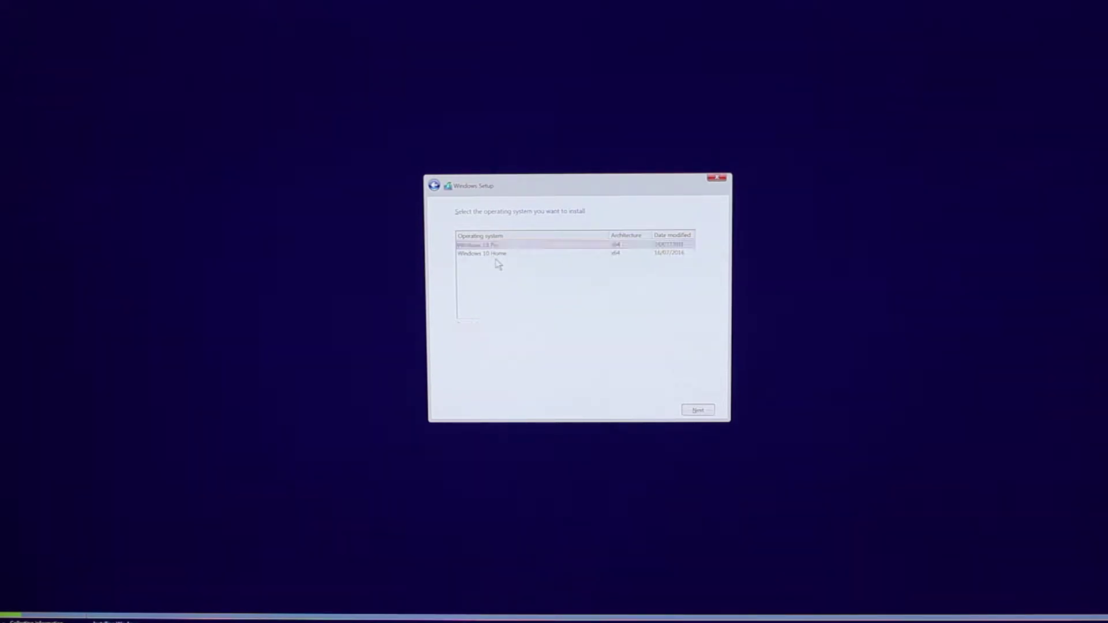
left_click(497, 257)
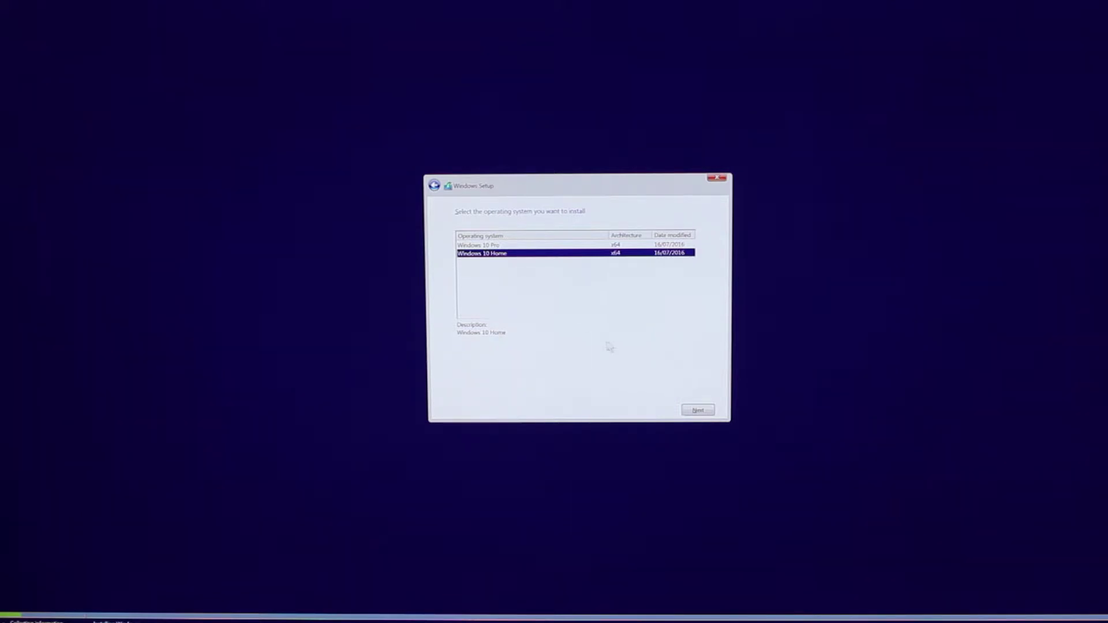
left_click(699, 411)
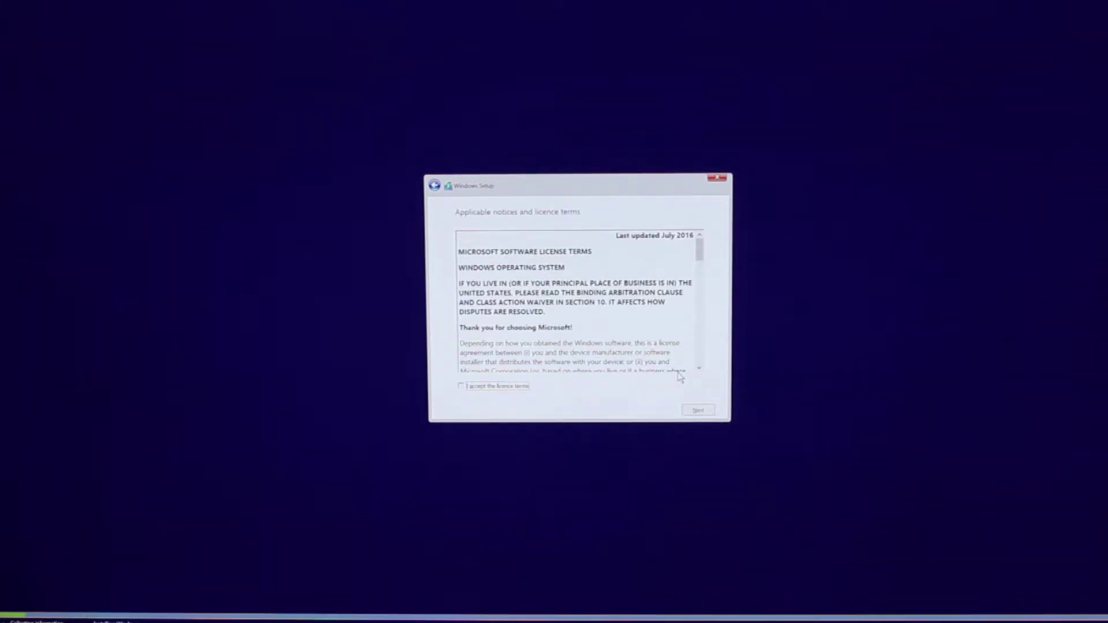
Accept the licence terms and select Drive 0 Partition 4: BOOTCAMP (47.0 GB) for installation.
left_click(509, 388)
left_click(698, 410)
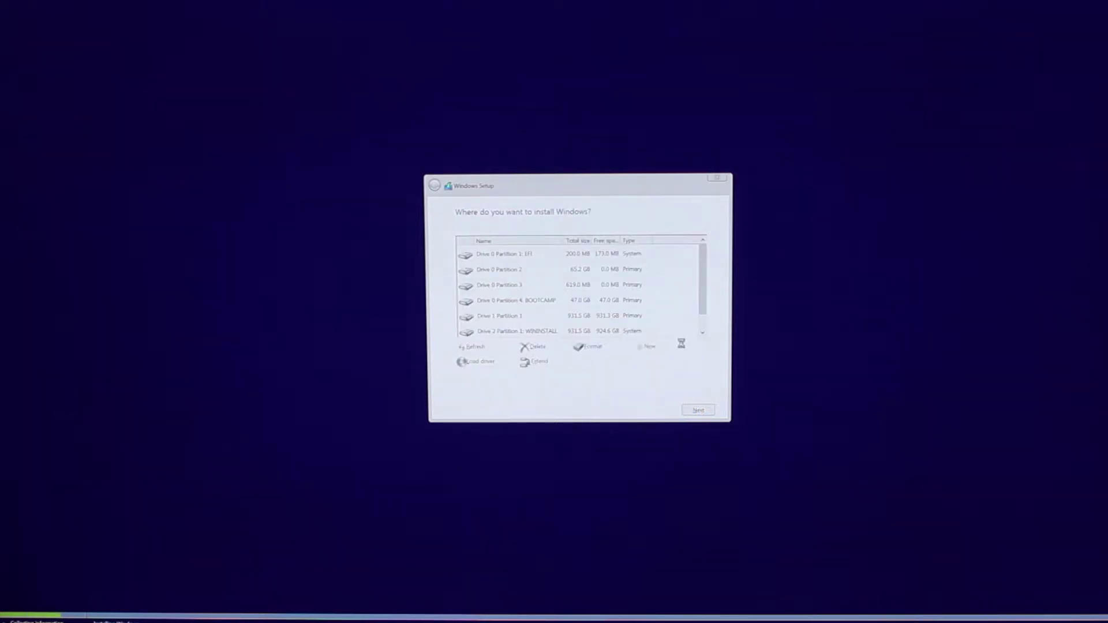
left_click(526, 301)
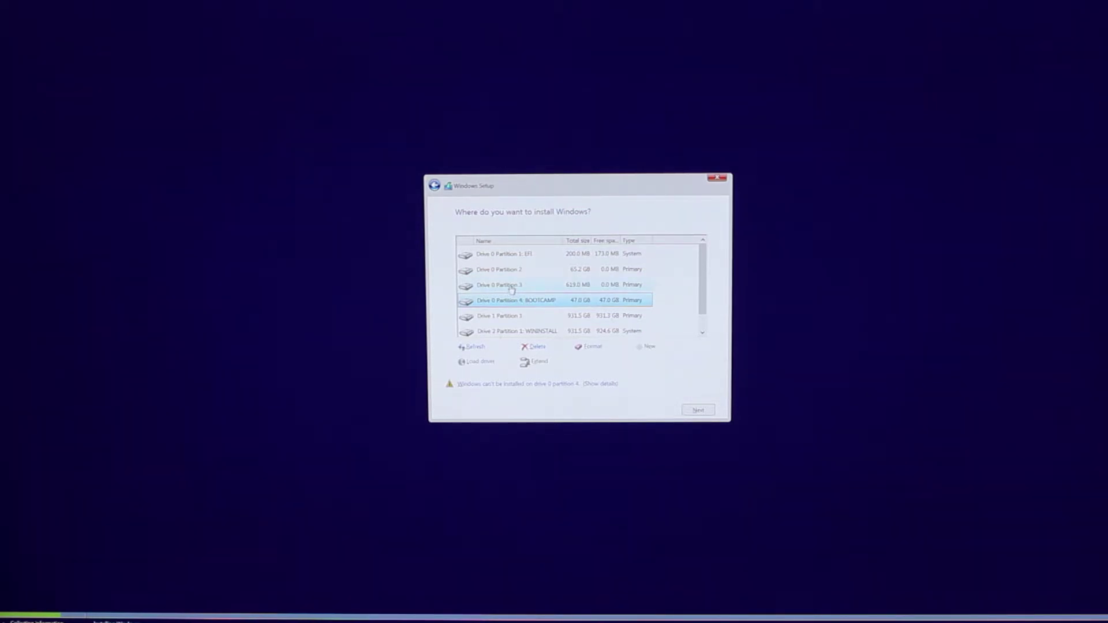
Format Drive 0 Partition 4, confirm the warning, and start the Windows installation.
left_click(592, 349)
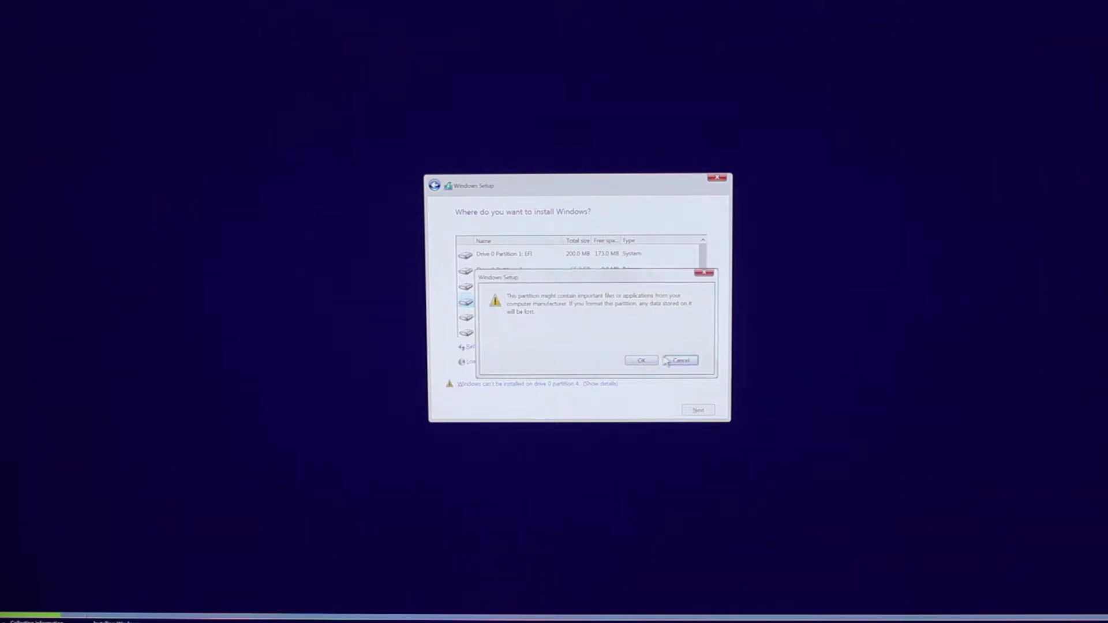
left_click(637, 361)
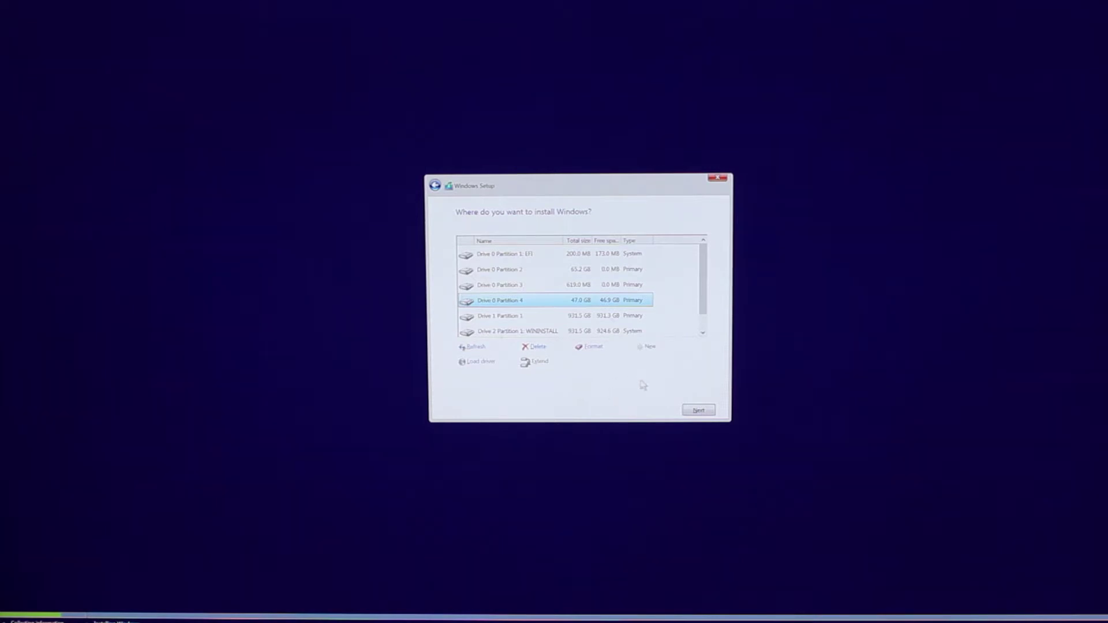
left_click(699, 411)
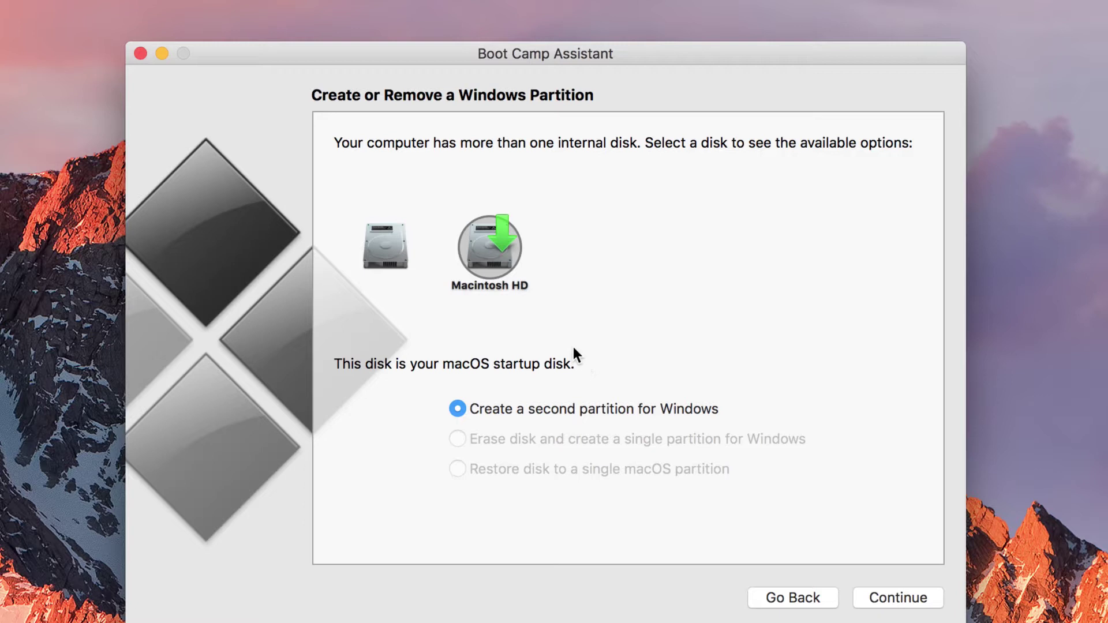
Choose Macintosh HD with 'Create a second partition for Windows' and continue to sizing.
left_click(386, 259)
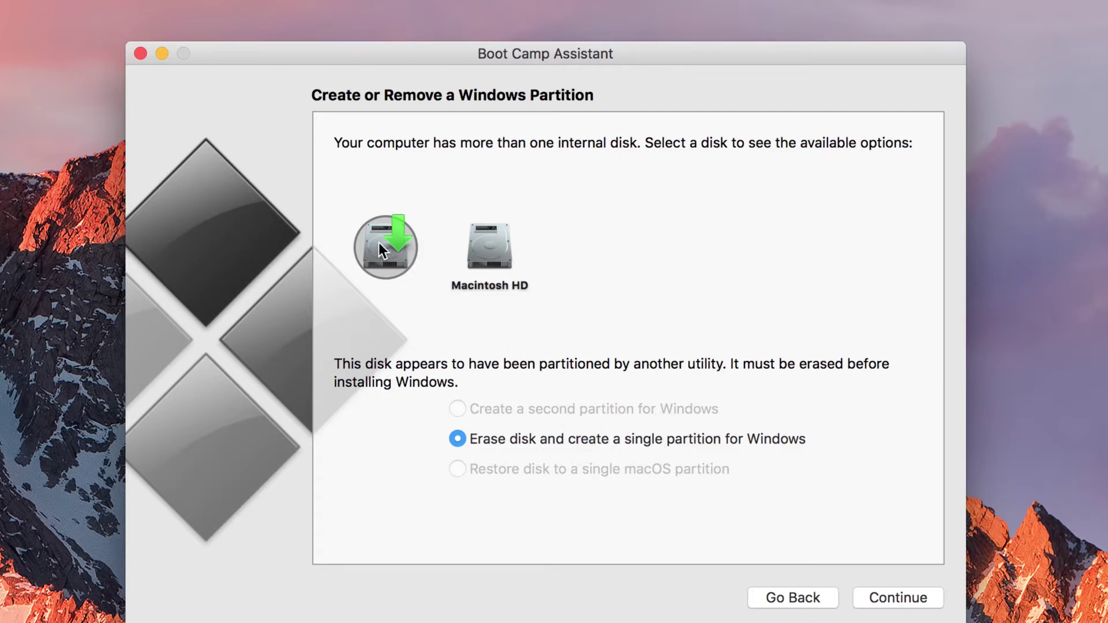
left_click(483, 248)
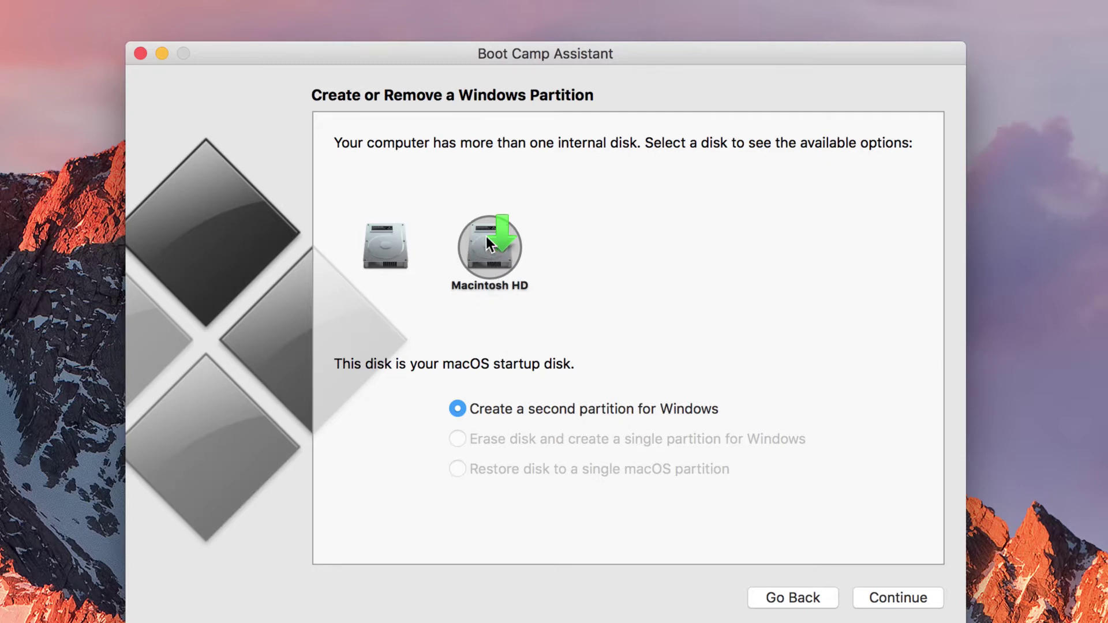
left_click(889, 597)
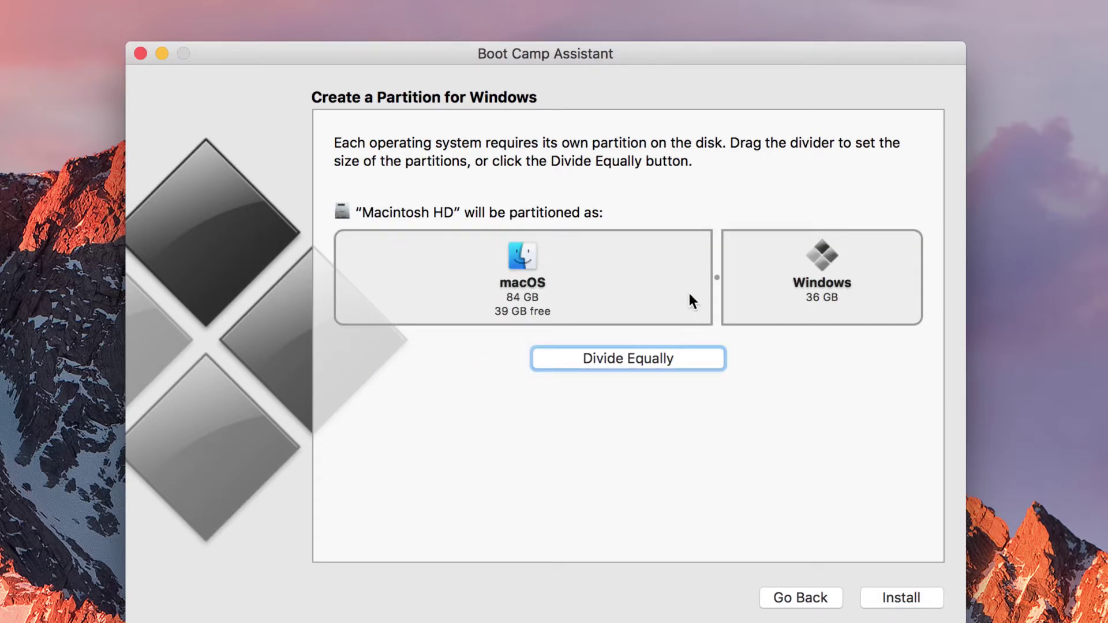
Split Macintosh HD into 70 GB for macOS and 50 GB for Windows, then start installing.
left_click_drag(714, 274, 667, 296)
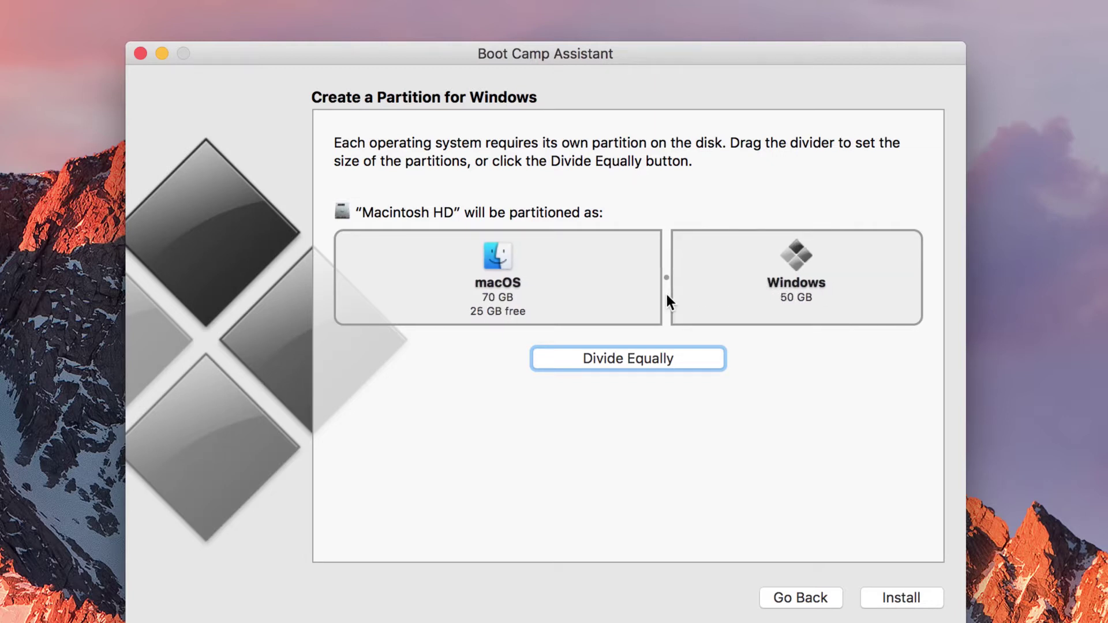
left_click_drag(754, 291, 663, 288)
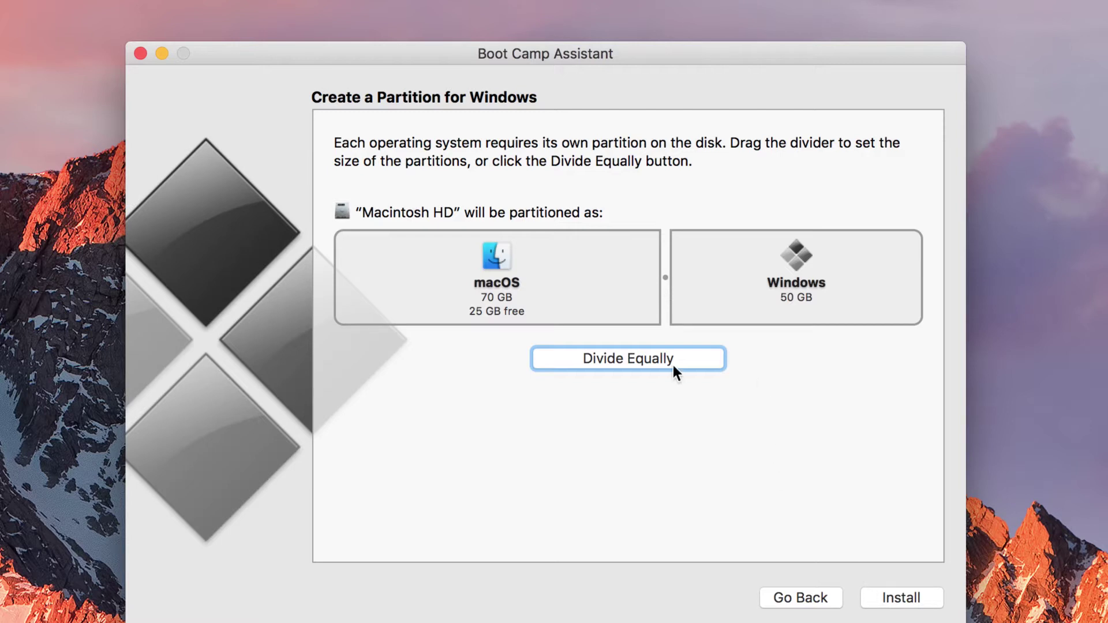
left_click(879, 594)
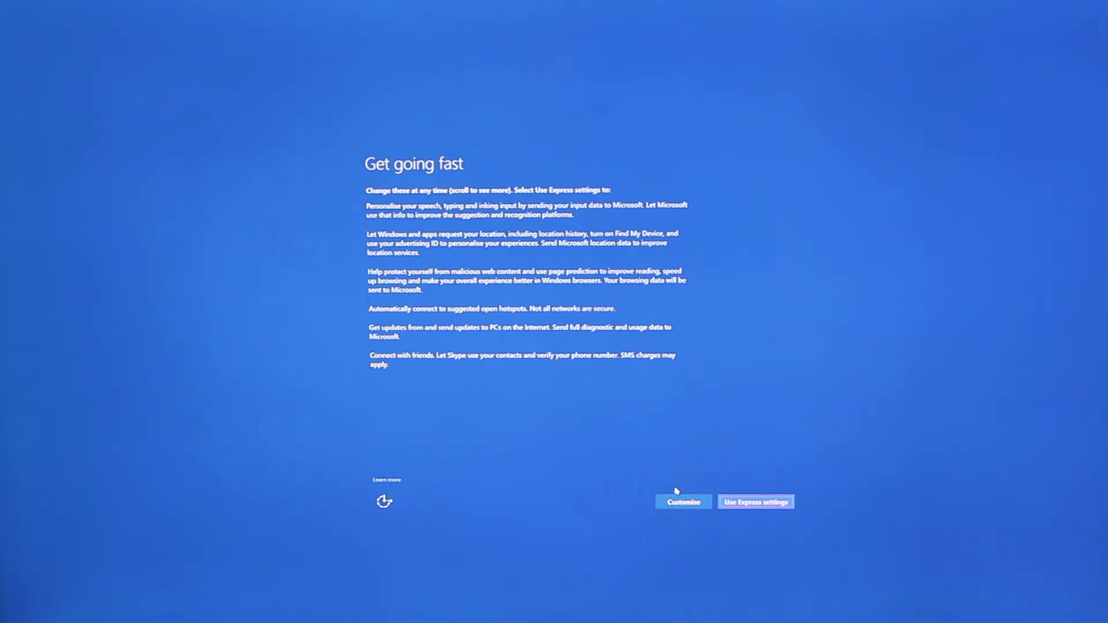
Accept the express settings on the Get going fast page.
left_click(754, 504)
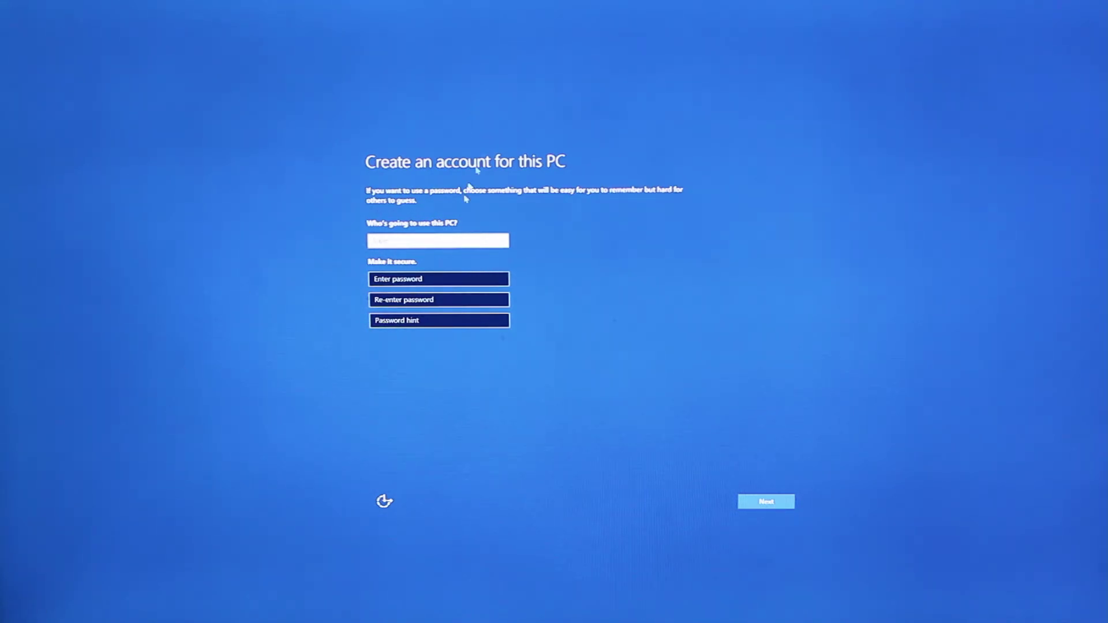
Create the local account with a user name and a blank password.
left_click(438, 278)
left_click(439, 294)
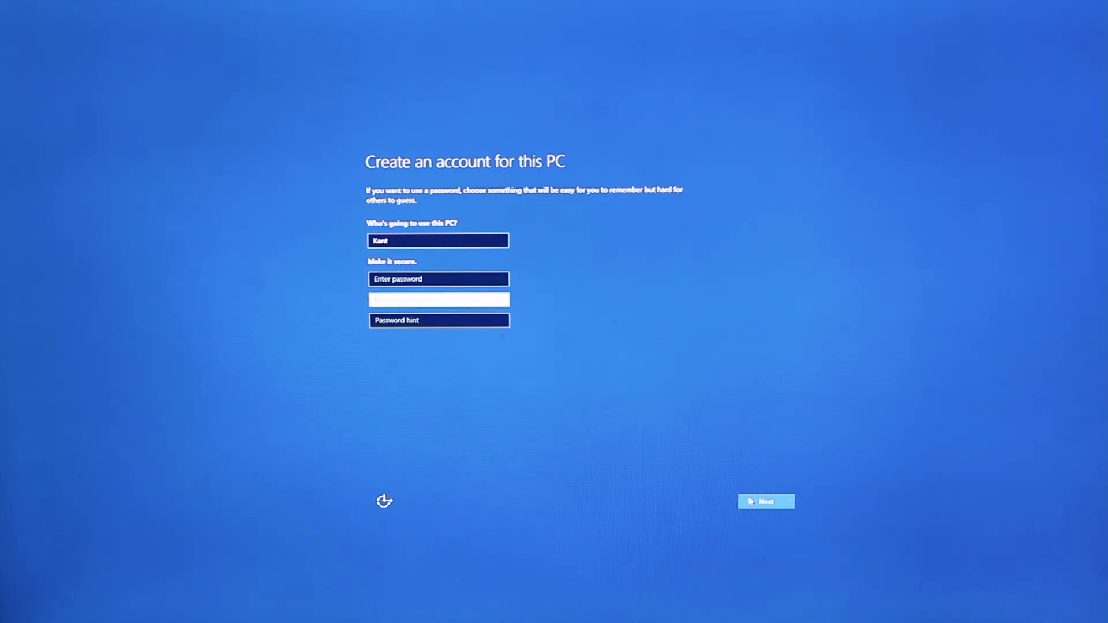
key("shift+Tab")
left_click(771, 501)
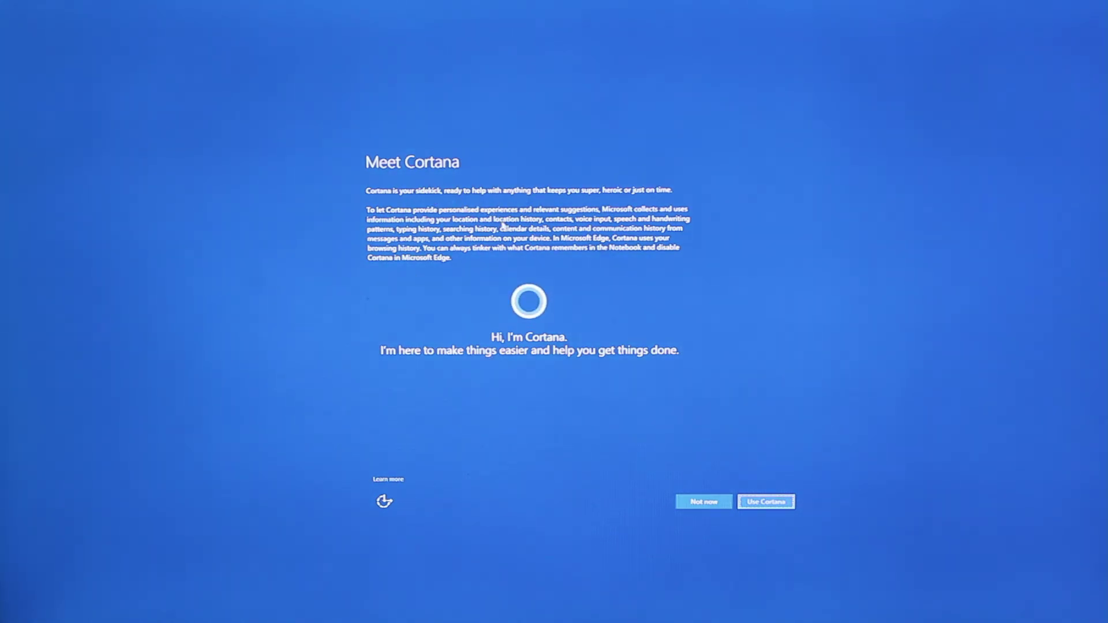
Turn on Cortana from the Meet Cortana page.
left_click(784, 503)
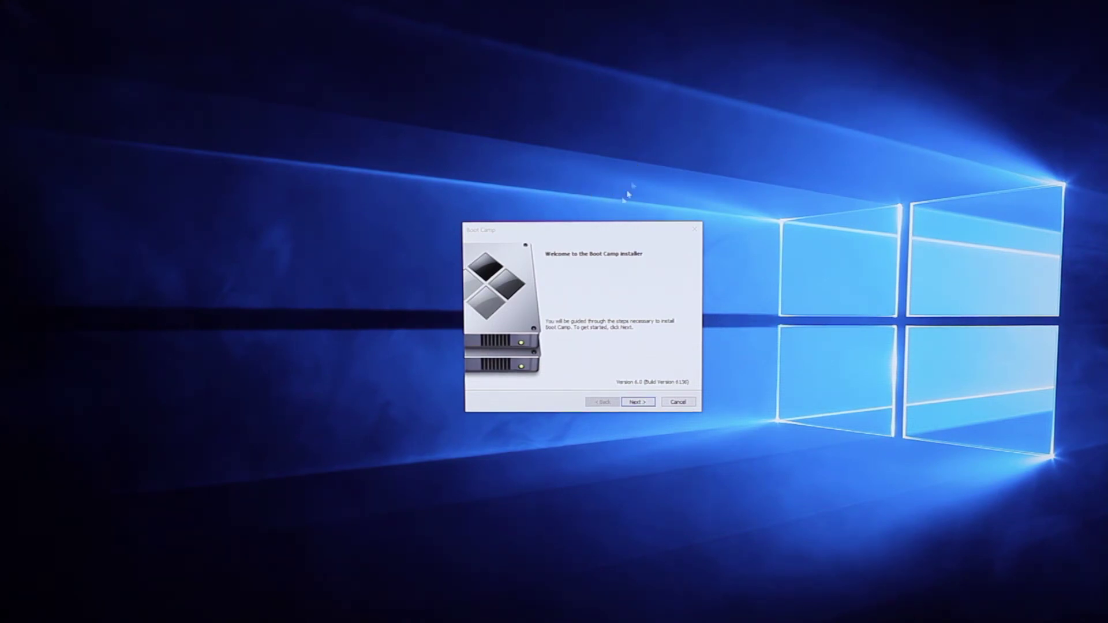
Move past the Boot Camp installer's welcome page and accept the licence agreement.
mouse_move(583, 235)
left_mouse_down()
mouse_move(526, 248)
mouse_move(582, 227)
left_mouse_up()
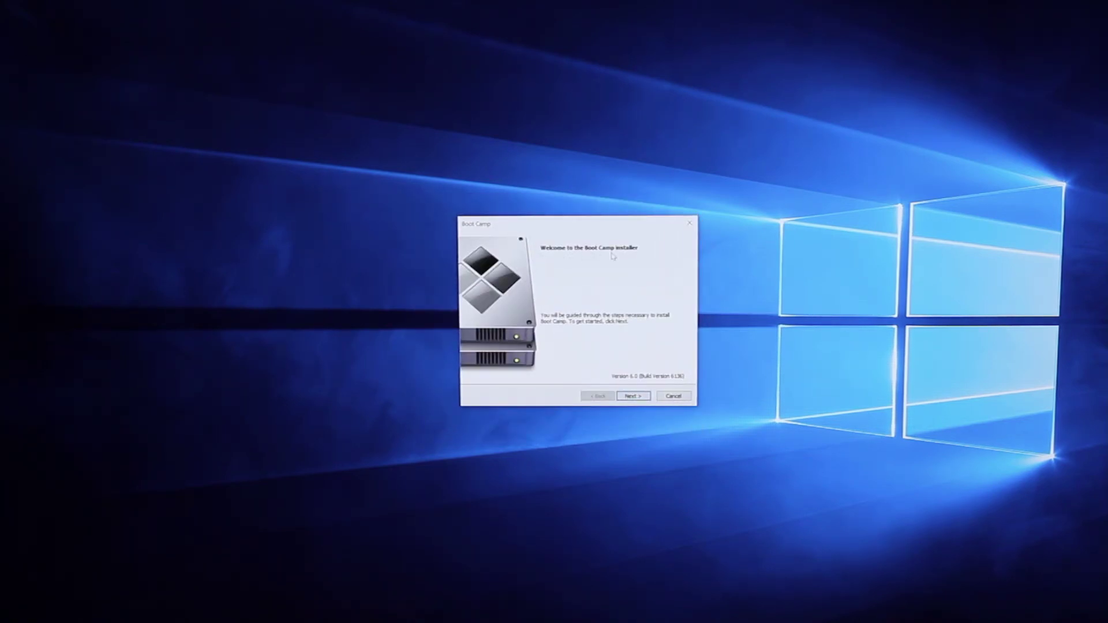
mouse_move(608, 226)
left_mouse_down()
mouse_move(632, 220)
mouse_move(596, 198)
mouse_move(625, 234)
left_mouse_up()
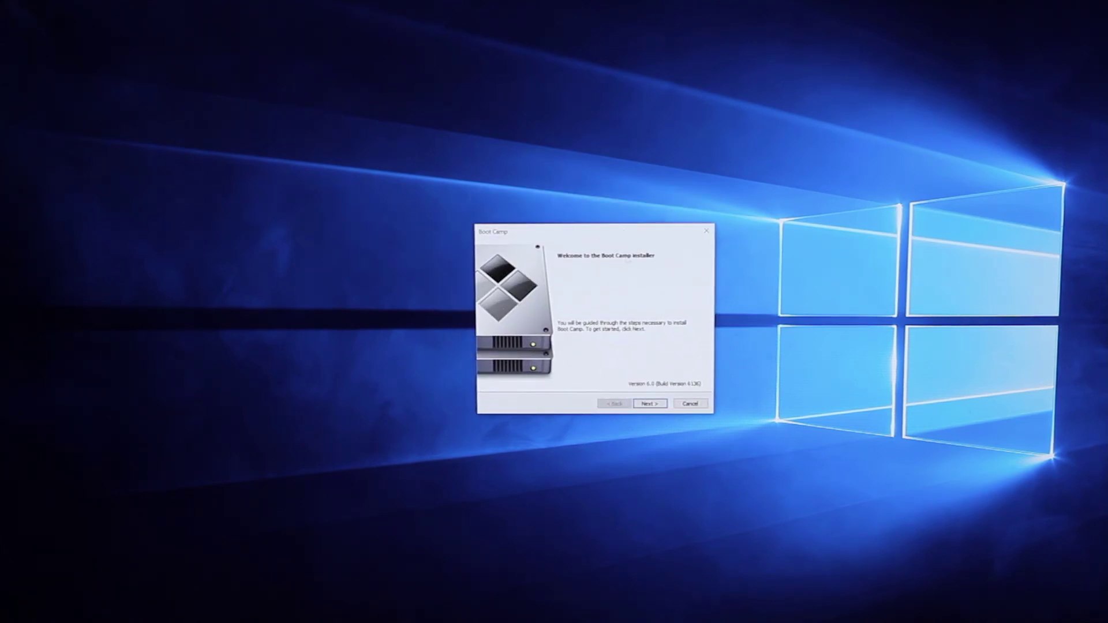
left_click_drag(619, 233, 594, 215)
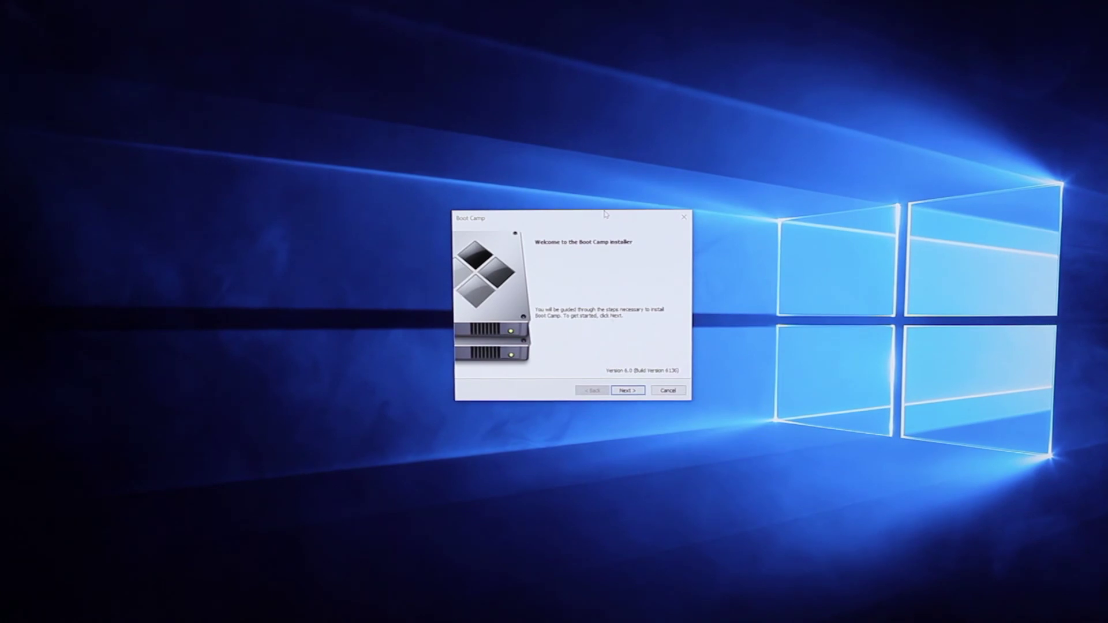
left_click(627, 391)
left_click(492, 353)
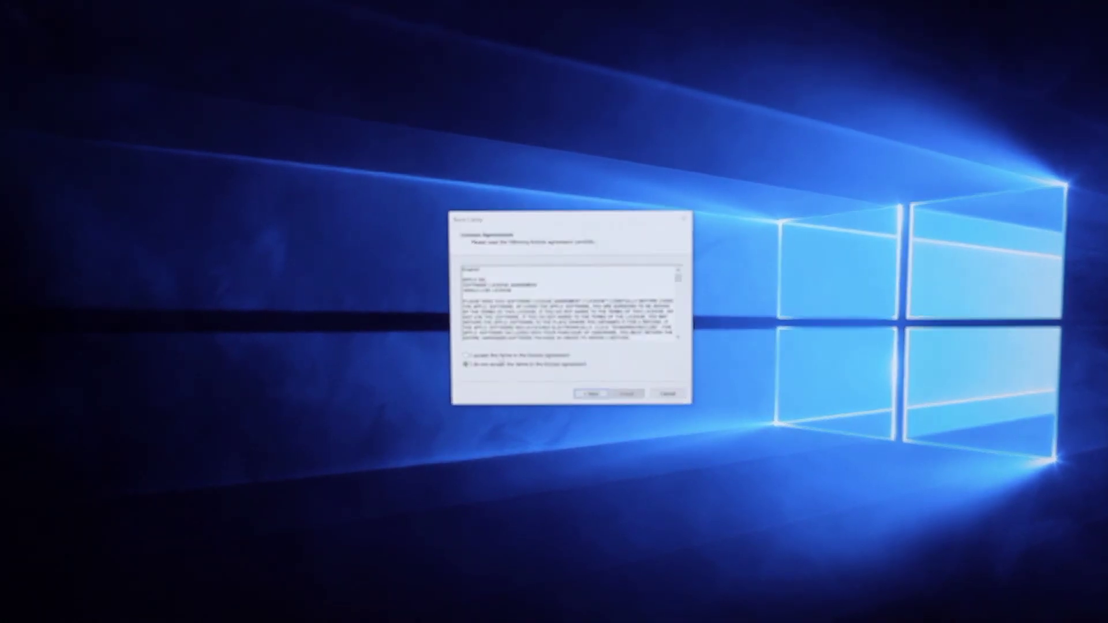